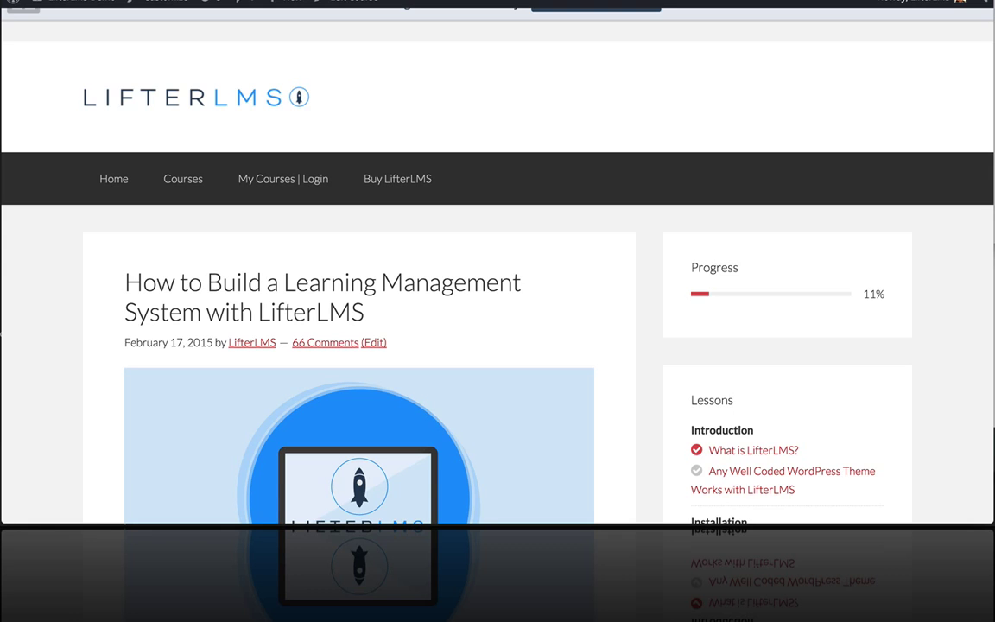
Open the course's admin edit page and scroll to its Course Outline box.
{"action": "scroll", "coordinate": [589, 215], "scroll_direction": "down", "scroll_amount": 1}
{"action": "scroll", "coordinate": [589, 215], "scroll_direction": "up", "scroll_amount": 1}
{"action": "scroll", "coordinate": [493, 274], "scroll_direction": "down", "scroll_amount": 5}
{"action": "scroll", "coordinate": [493, 275], "scroll_direction": "up", "scroll_amount": 4}
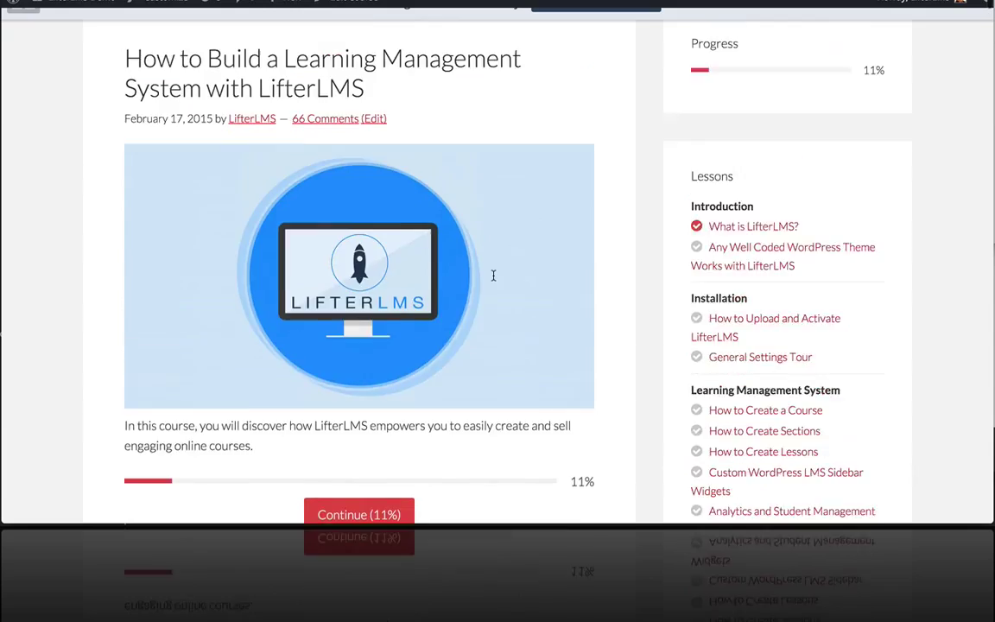
{"action": "scroll", "coordinate": [493, 274], "scroll_direction": "up", "scroll_amount": 3}
{"action": "left_click", "coordinate": [339, 7]}
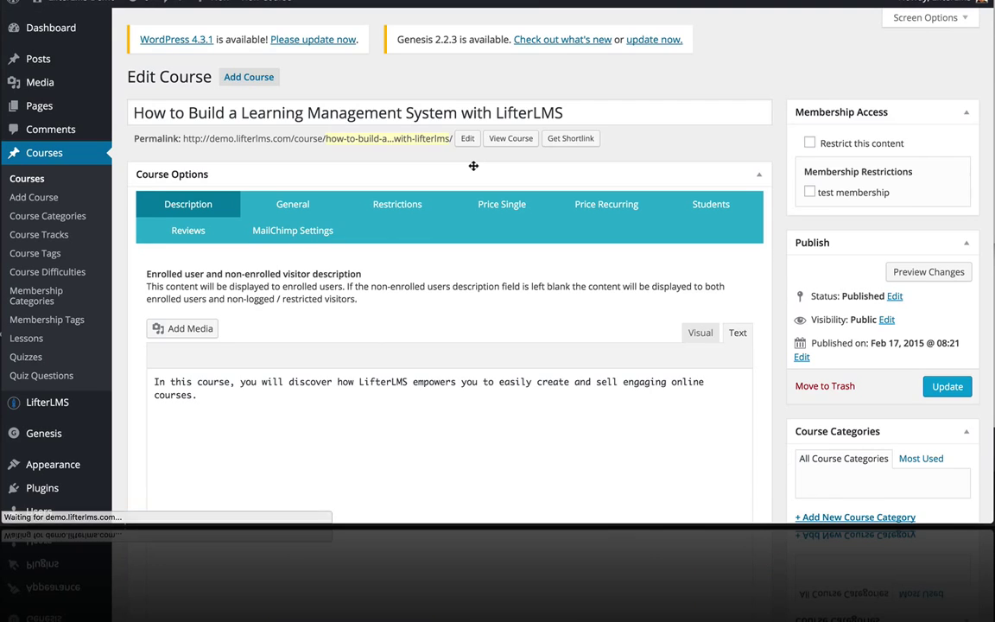
{"action": "scroll", "coordinate": [473, 167], "scroll_direction": "down", "scroll_amount": 5}
{"action": "scroll", "coordinate": [473, 165], "scroll_direction": "down", "scroll_amount": 15}
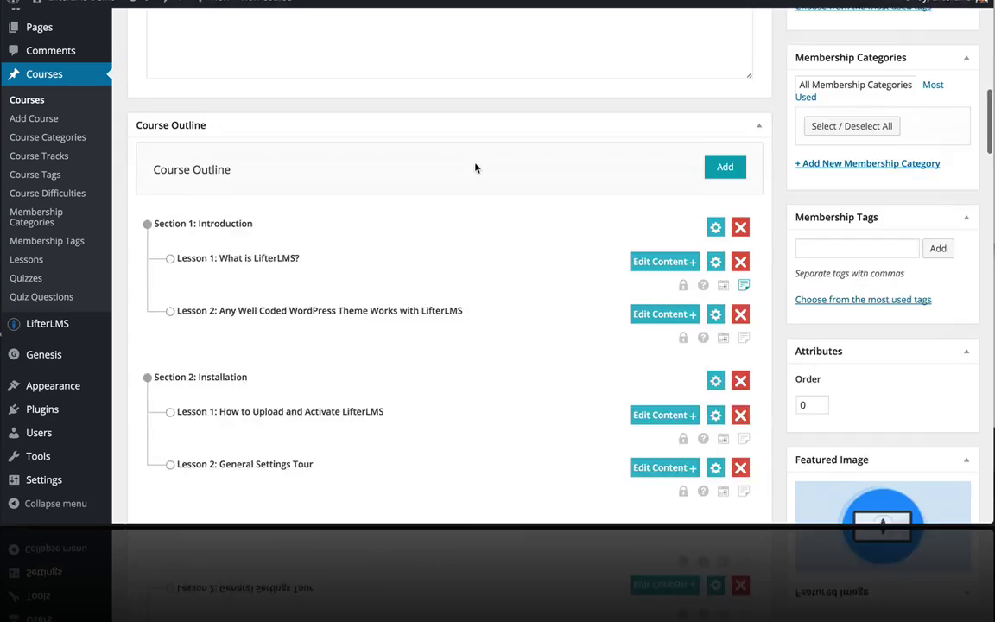
{"action": "scroll", "coordinate": [475, 167], "scroll_direction": "down", "scroll_amount": 13}
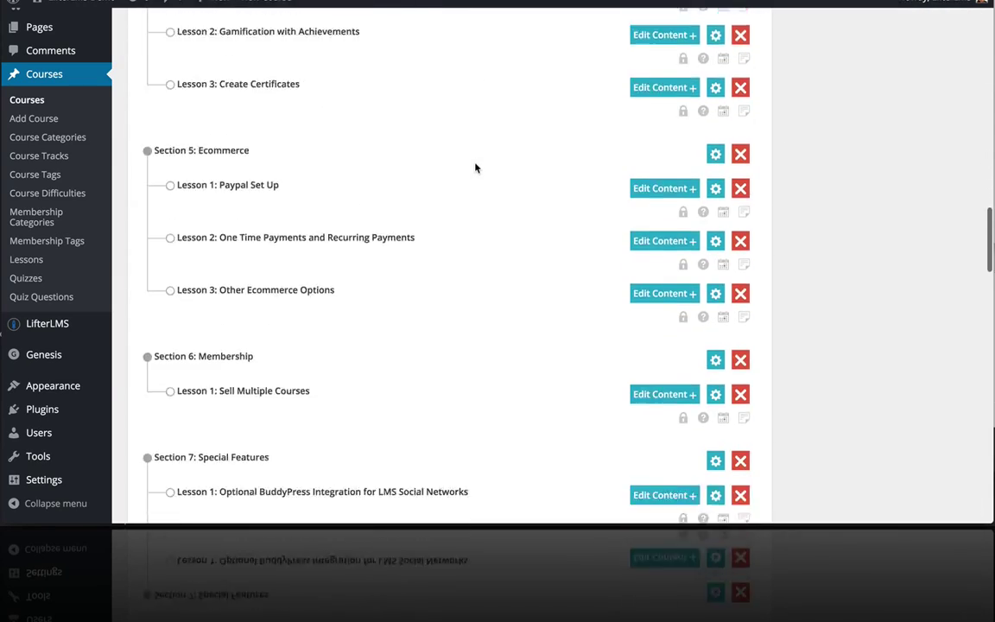
{"action": "scroll", "coordinate": [475, 167], "scroll_direction": "up", "scroll_amount": 4}
{"action": "scroll", "coordinate": [475, 167], "scroll_direction": "up", "scroll_amount": 15}
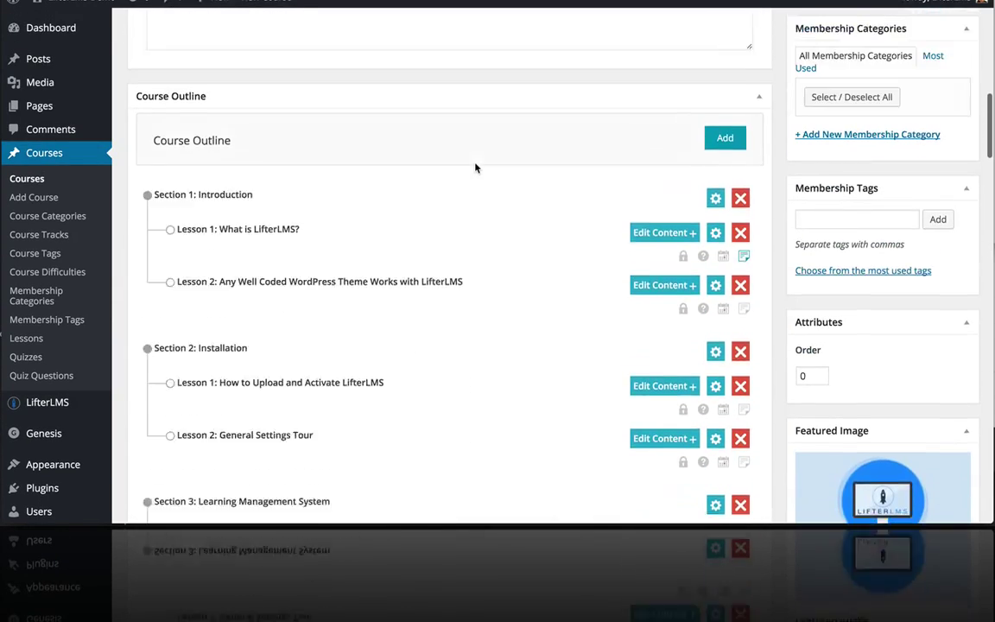
Create a new lesson titled 'Test Lesson' in the Special Features section.
{"action": "left_click", "coordinate": [728, 183]}
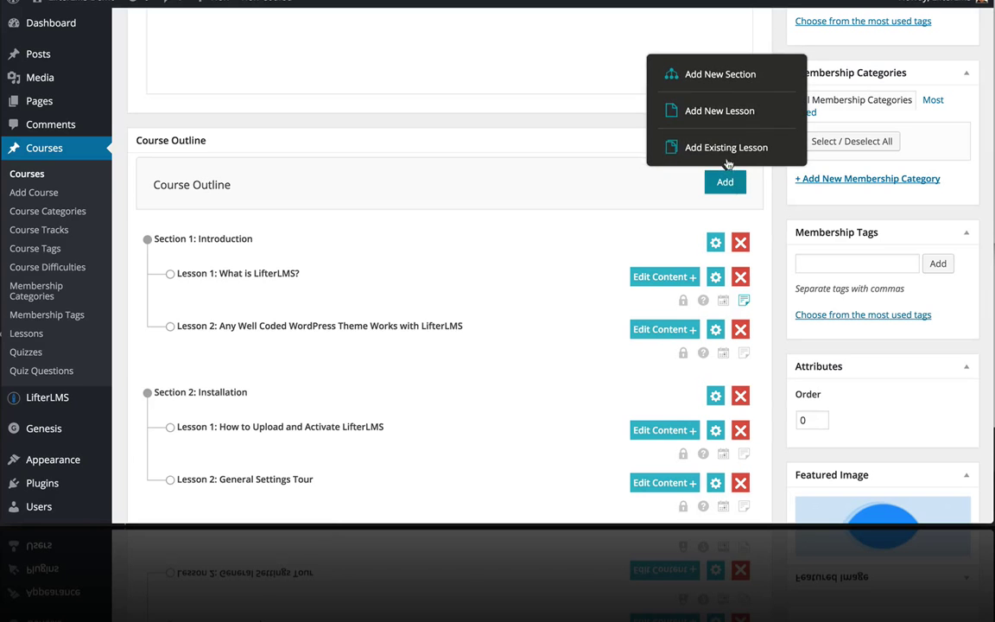
{"action": "left_click", "coordinate": [721, 119]}
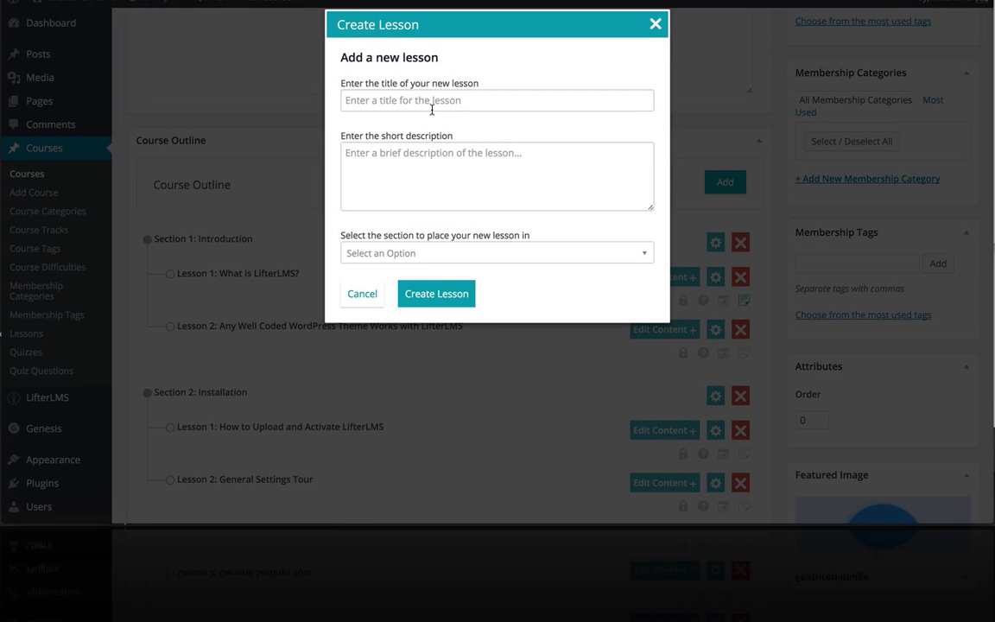
{"action": "left_click", "coordinate": [430, 108]}
{"action": "type", "text": "Tes"}
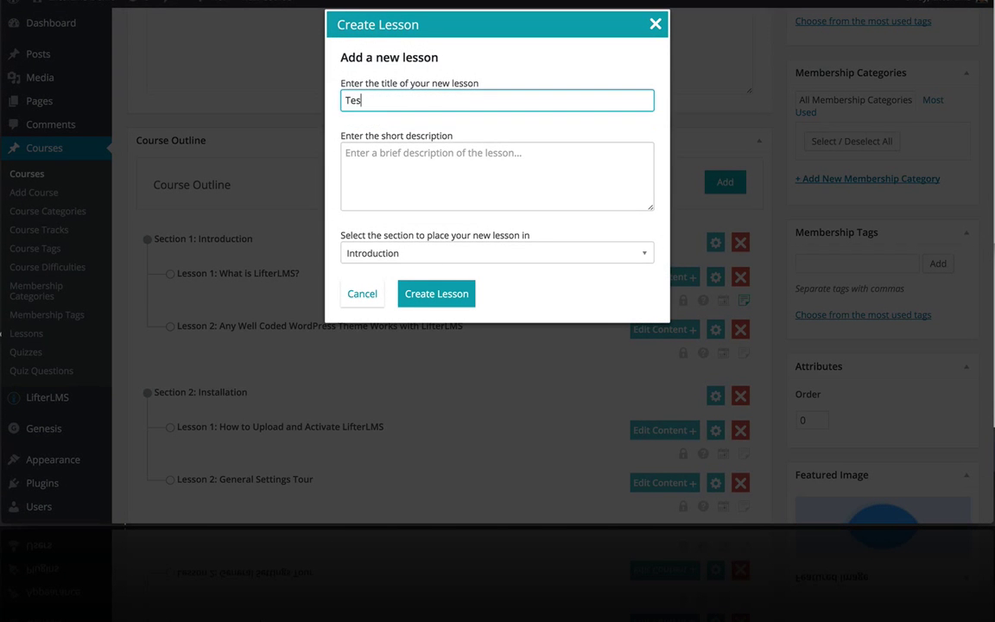
{"action": "type", "text": "t Lesson"}
{"action": "left_click", "coordinate": [434, 255]}
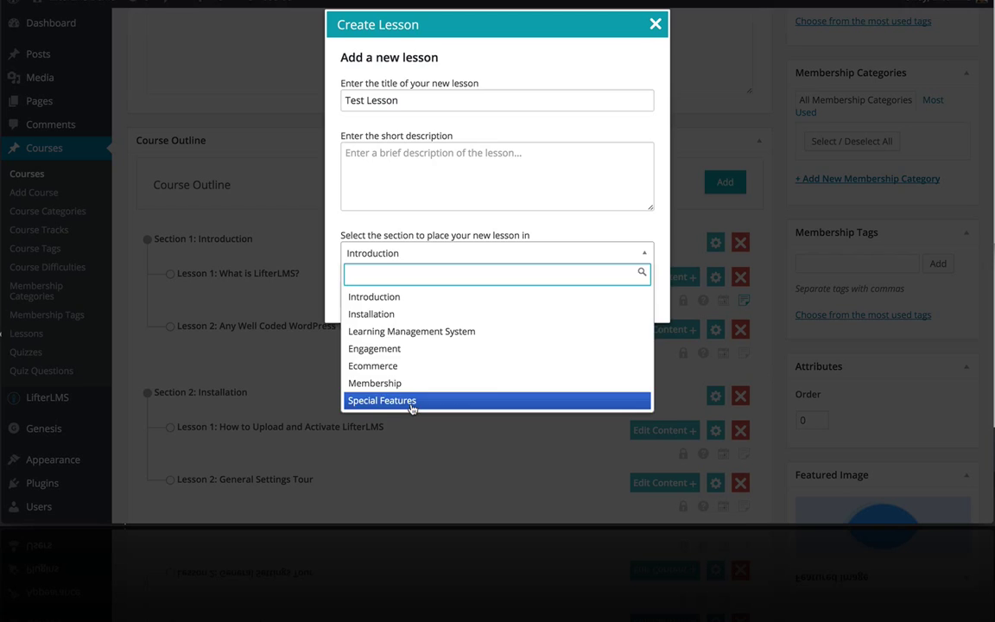
{"action": "left_click", "coordinate": [411, 401]}
{"action": "left_click", "coordinate": [436, 293]}
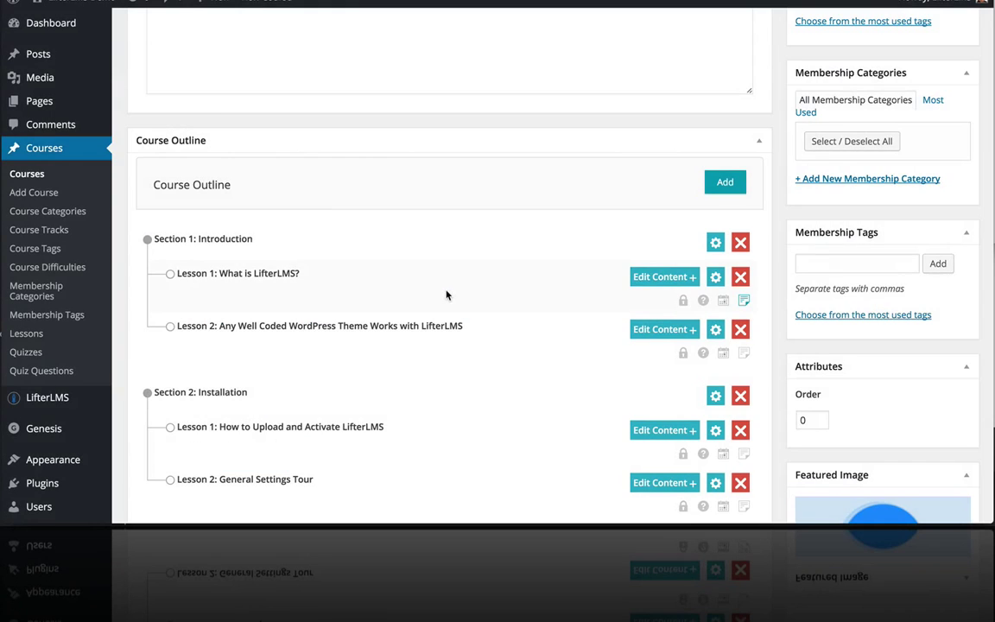
Open Test Lesson's content in the Visual editor with the full formatting toolbar expanded.
{"action": "scroll", "coordinate": [446, 296], "scroll_direction": "down", "scroll_amount": 5}
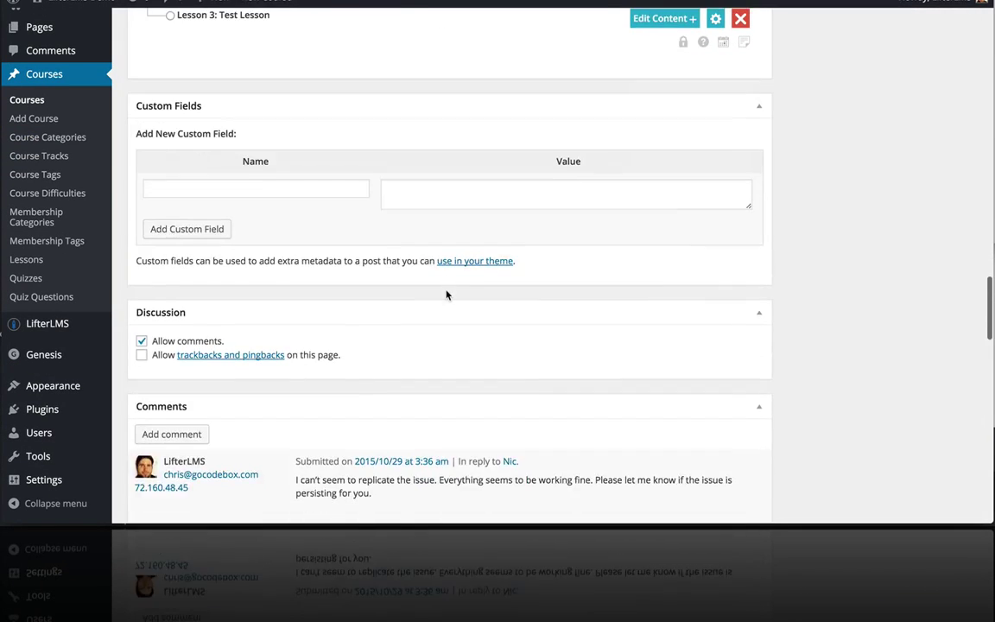
{"action": "scroll", "coordinate": [447, 293], "scroll_direction": "up", "scroll_amount": 3}
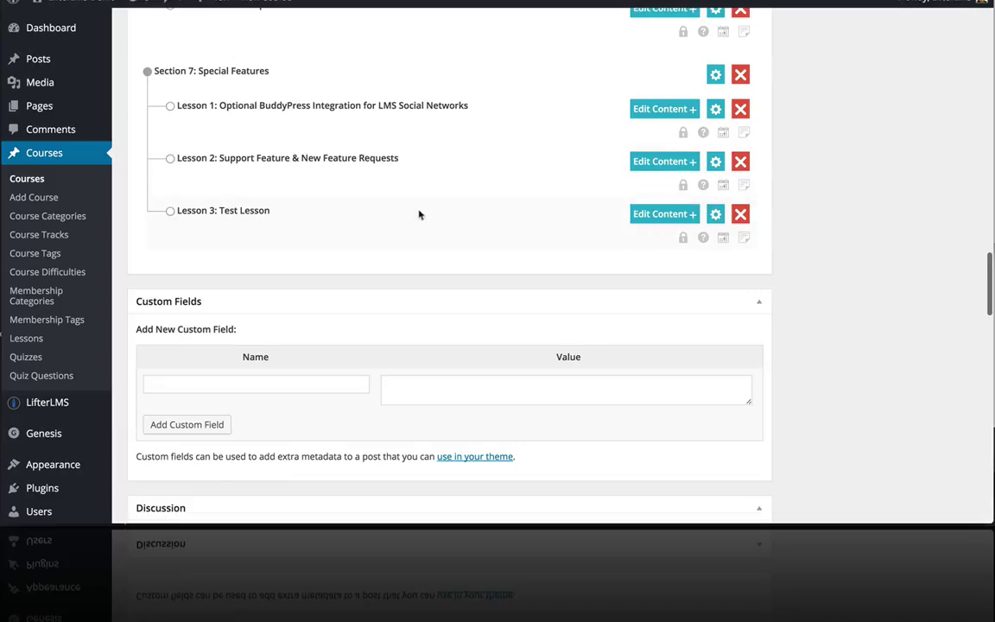
{"action": "left_click", "coordinate": [655, 222]}
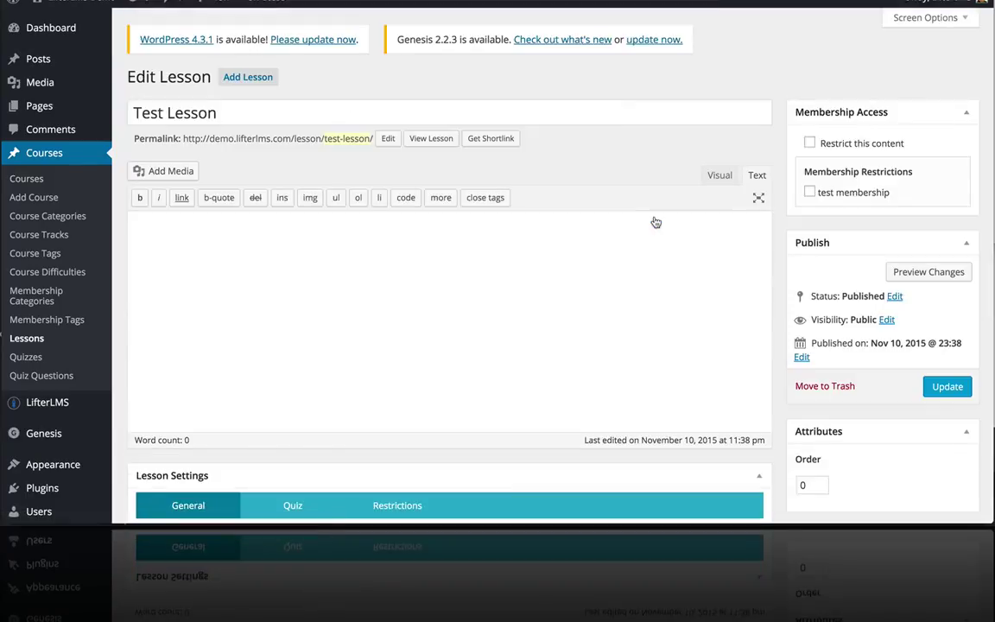
{"action": "scroll", "coordinate": [631, 251], "scroll_direction": "down", "scroll_amount": 2}
{"action": "scroll", "coordinate": [631, 251], "scroll_direction": "up", "scroll_amount": 2}
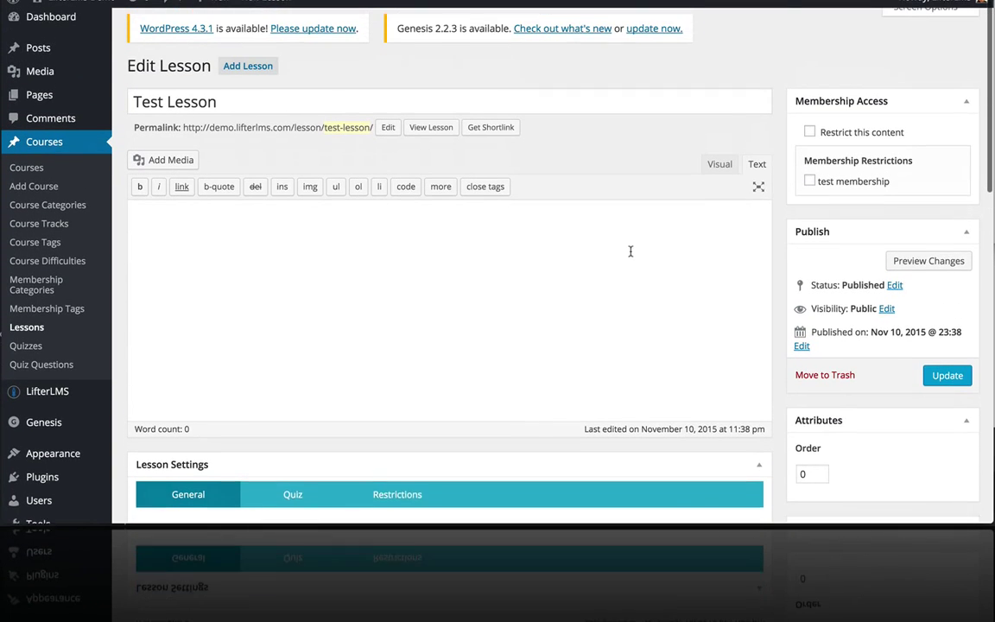
{"action": "left_click", "coordinate": [717, 169]}
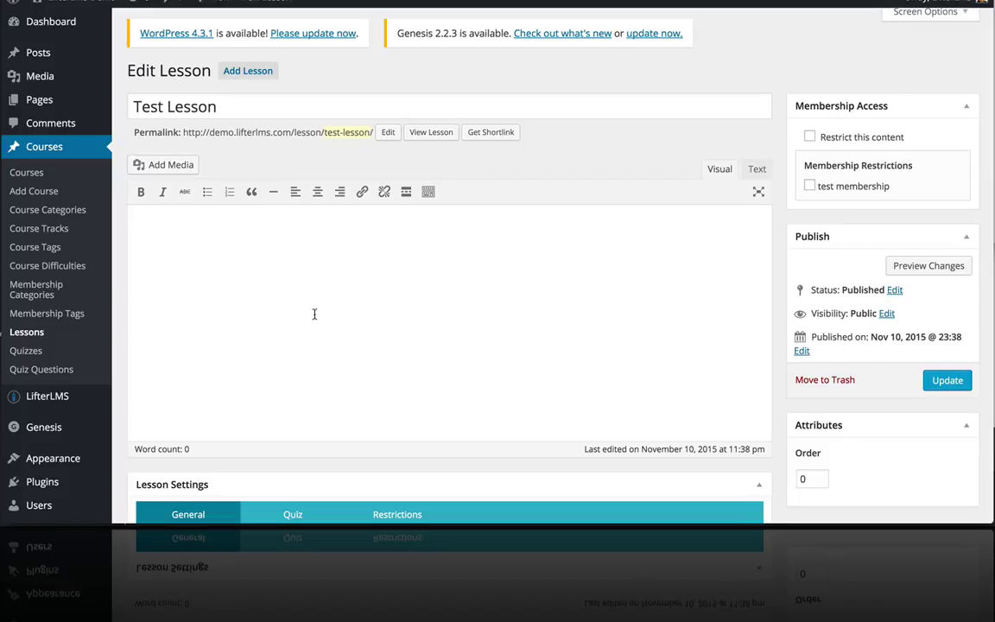
{"action": "left_click", "coordinate": [429, 191]}
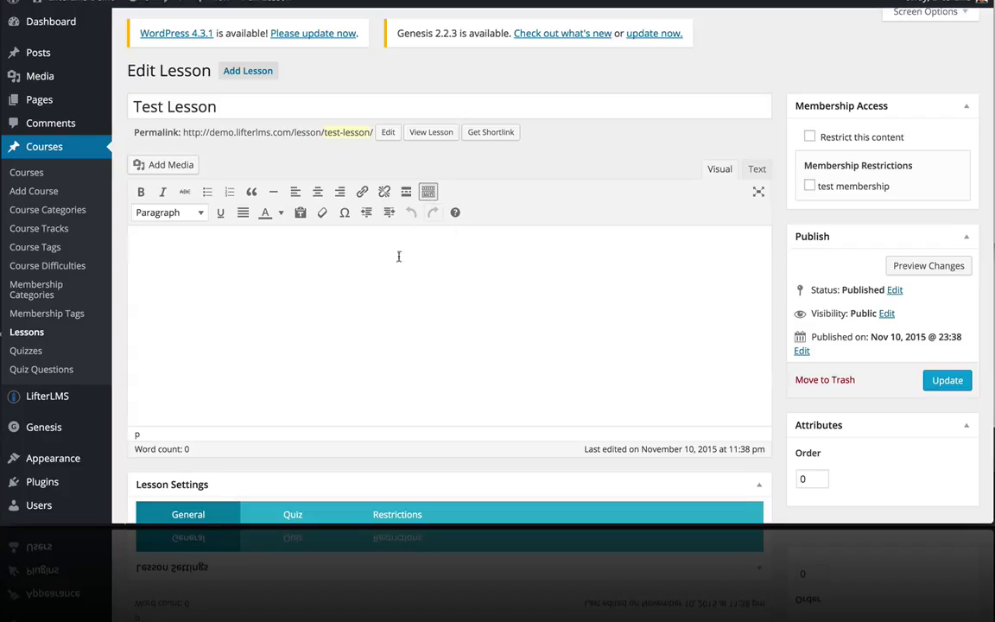
{"action": "left_click", "coordinate": [356, 288]}
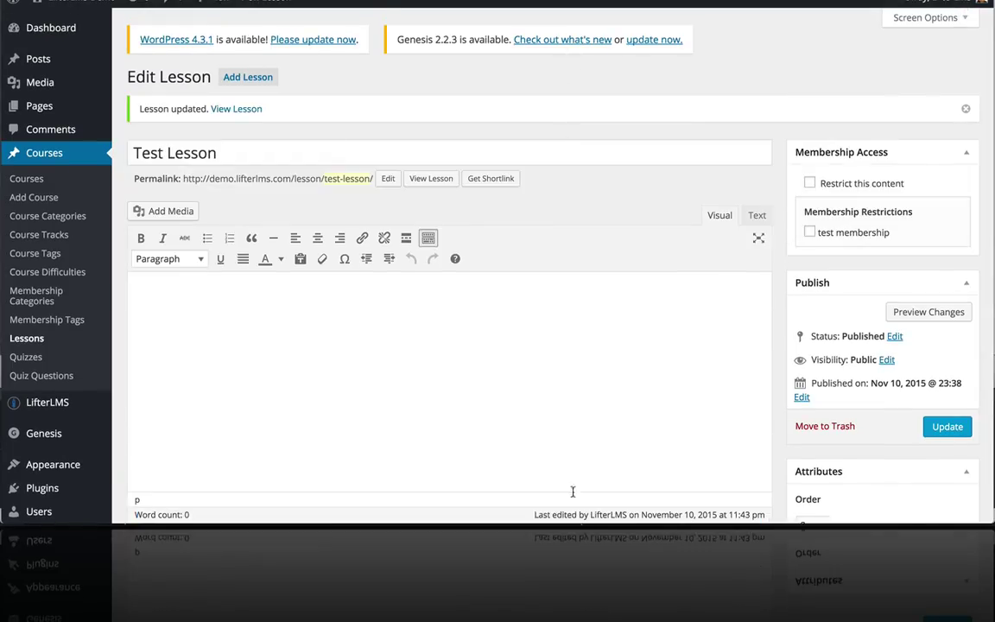
Paste the Vimeo embed code from TextEdit into the lesson's Text editor.
{"action": "mouse_move", "coordinate": [570, 514]}
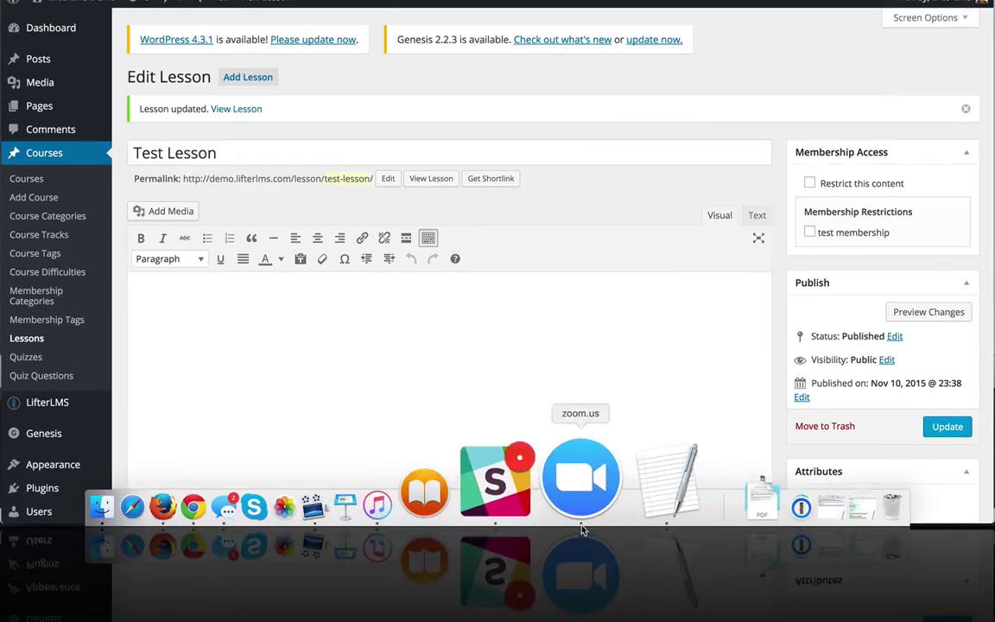
{"action": "left_click", "coordinate": [613, 499]}
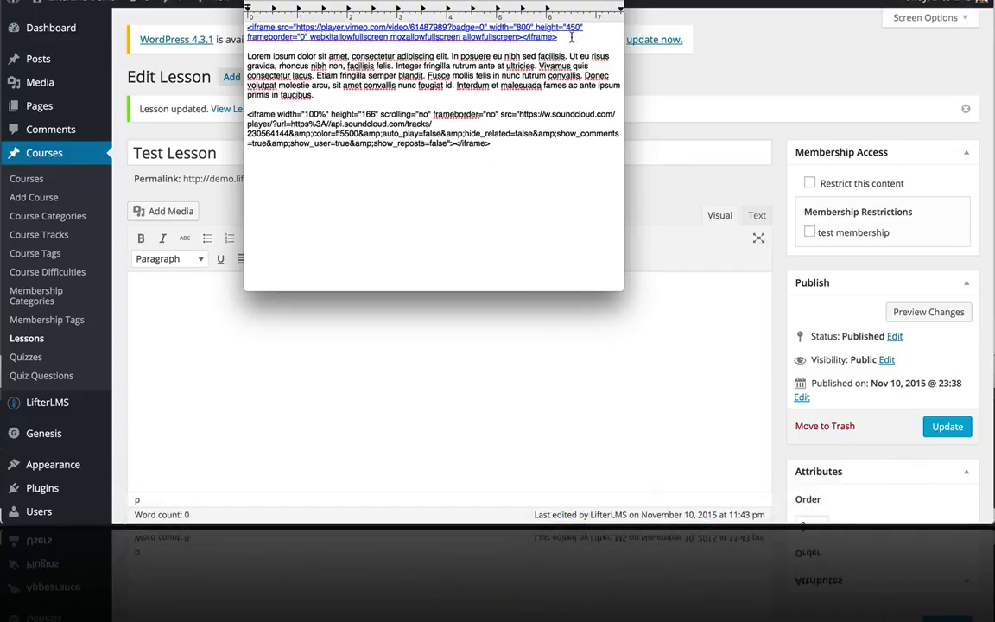
{"action": "left_click_drag", "start_coordinate": [572, 36], "coordinate": [313, 13]}
{"action": "key", "text": "super+c"}
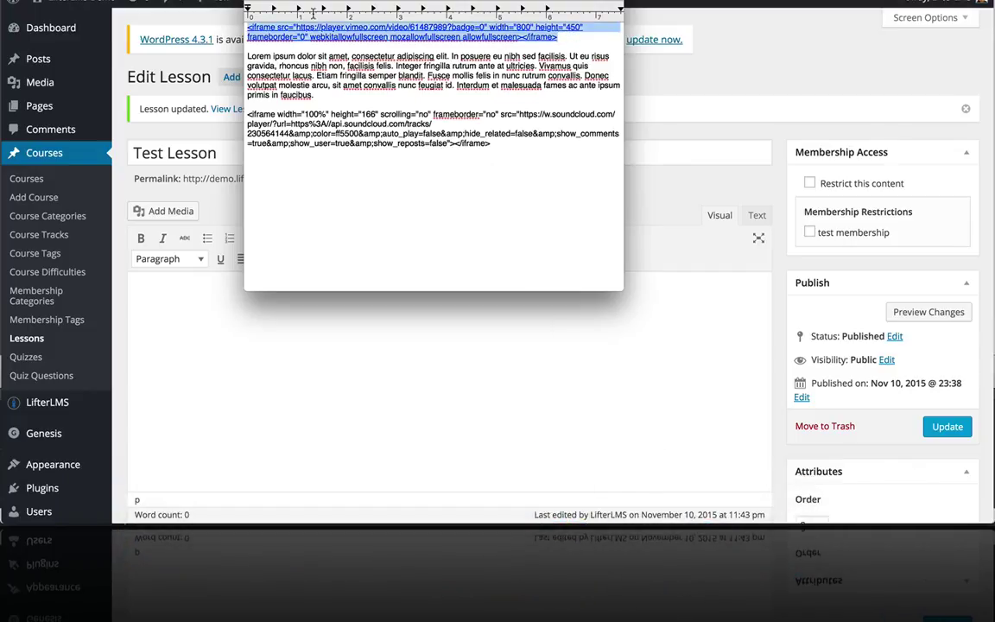
{"action": "left_click", "coordinate": [200, 307]}
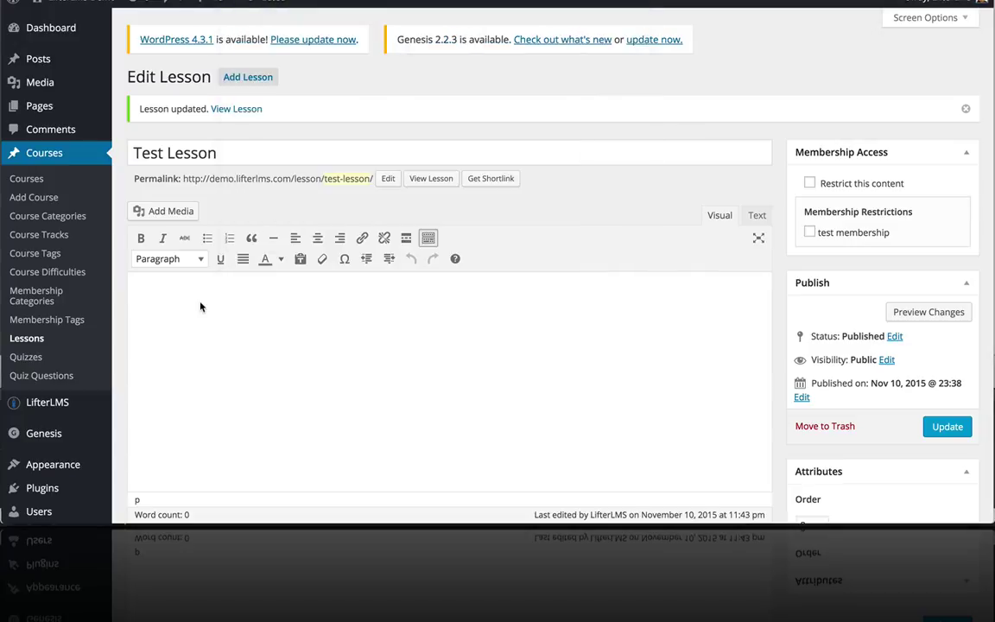
{"action": "left_click", "coordinate": [757, 215]}
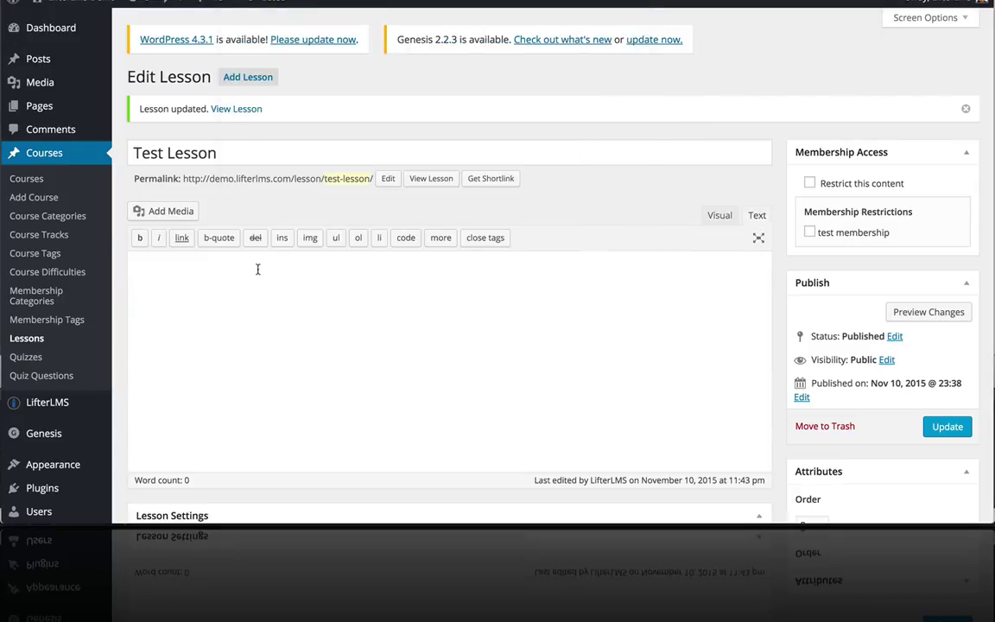
{"action": "key", "text": "super+v"}
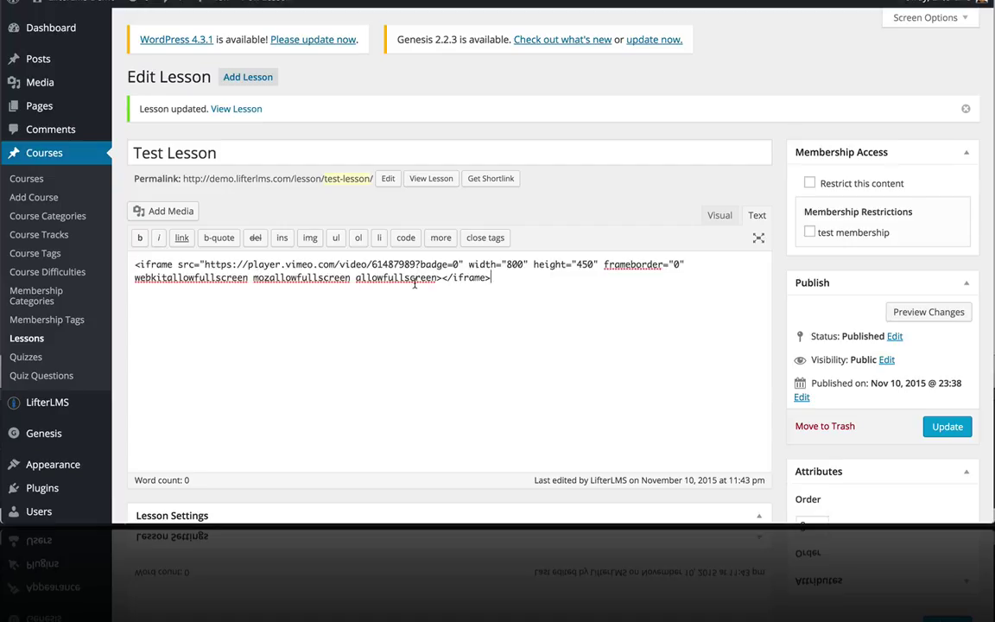
{"action": "key", "text": "Return"}
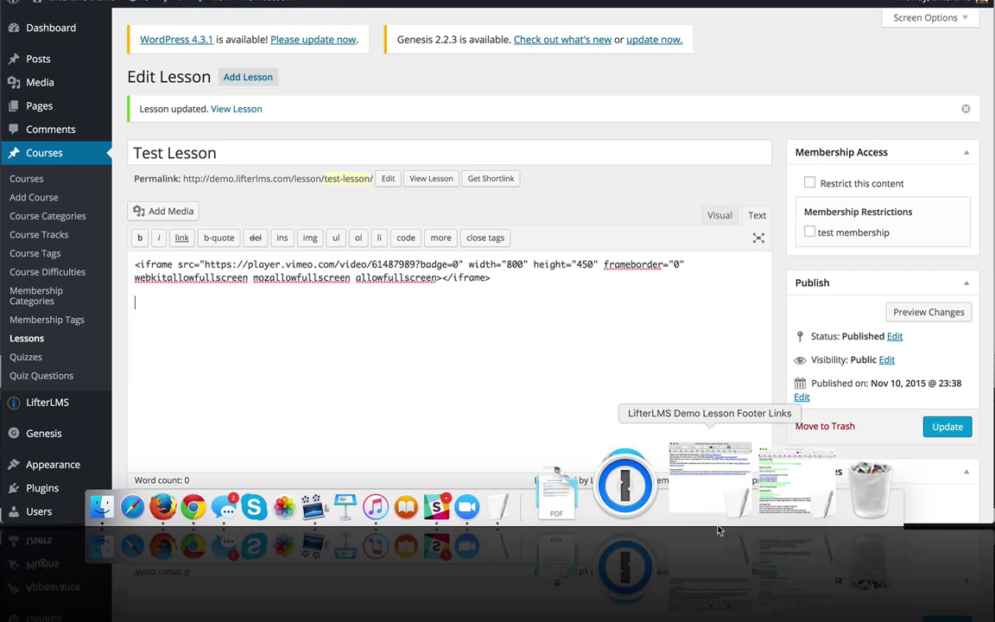
Paste the Lorem ipsum paragraph on a new line below the video embed.
{"action": "left_click", "coordinate": [614, 499]}
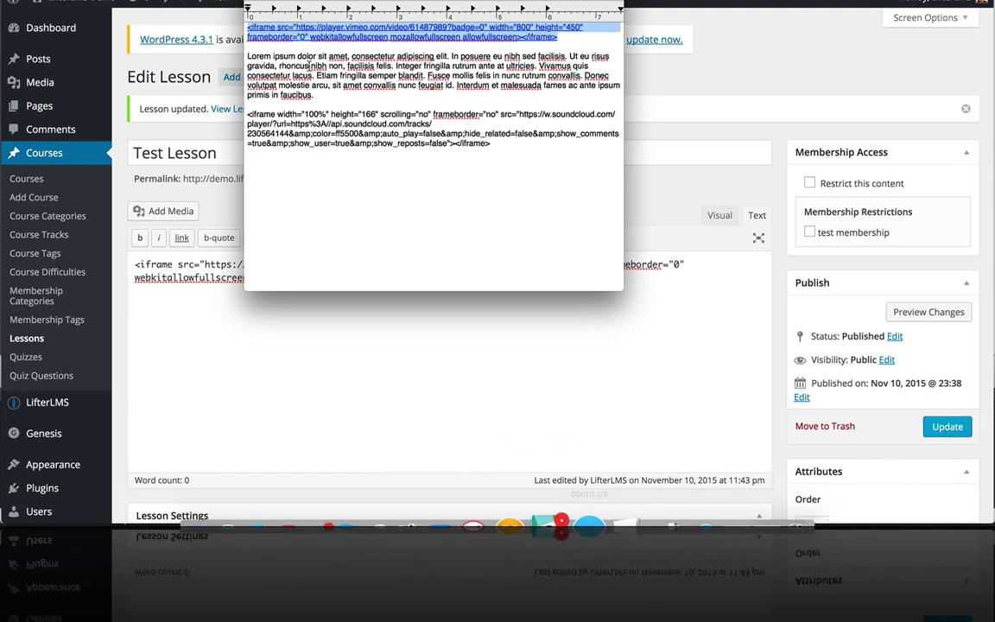
{"action": "left_click_drag", "start_coordinate": [249, 56], "coordinate": [356, 95]}
{"action": "key", "text": "super+c"}
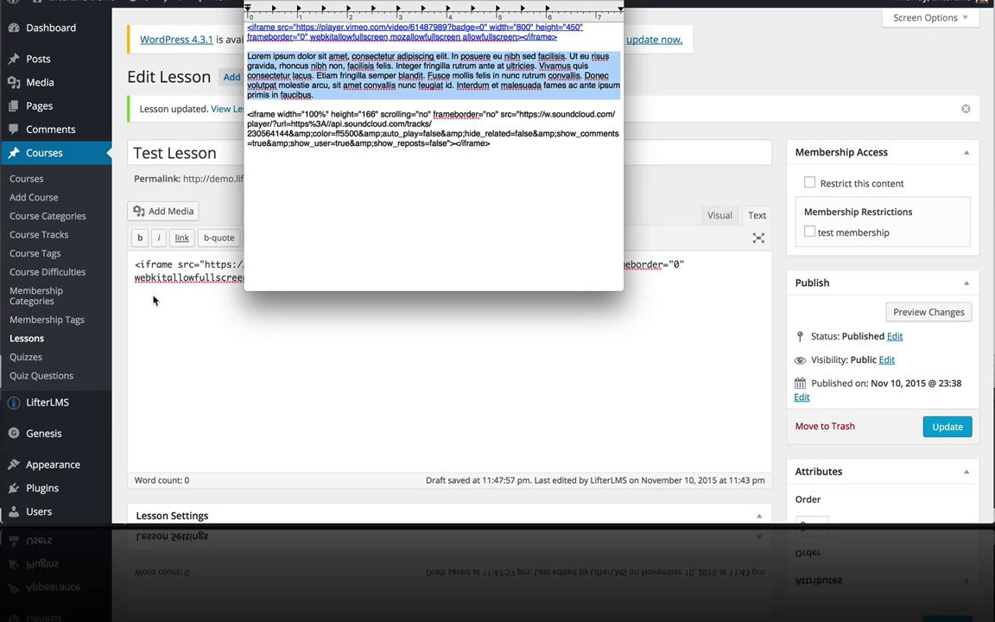
{"action": "left_click", "coordinate": [152, 297]}
{"action": "key", "text": "super+v"}
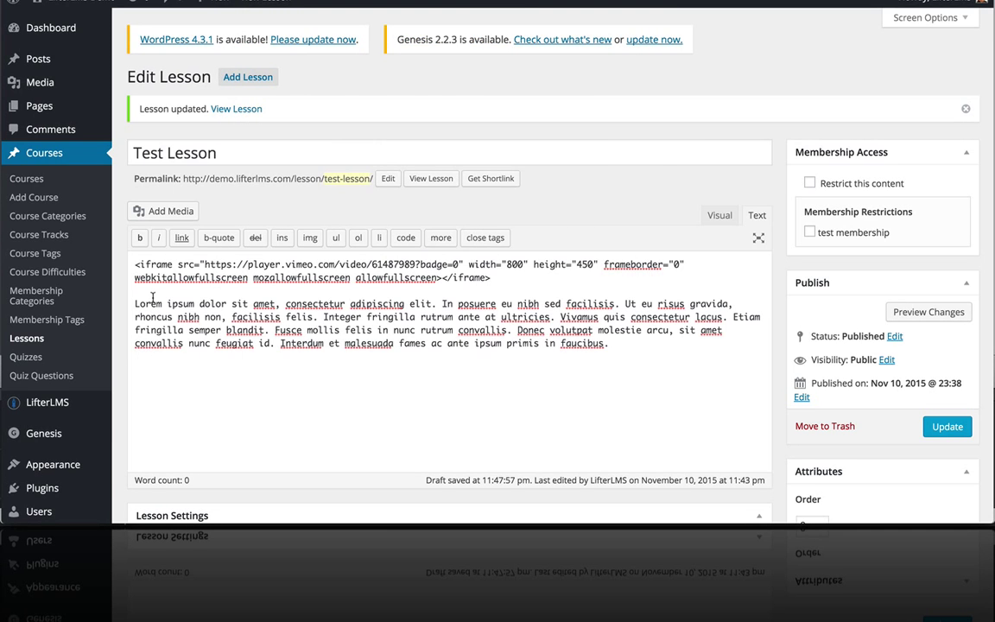
{"action": "key", "text": "Return"}
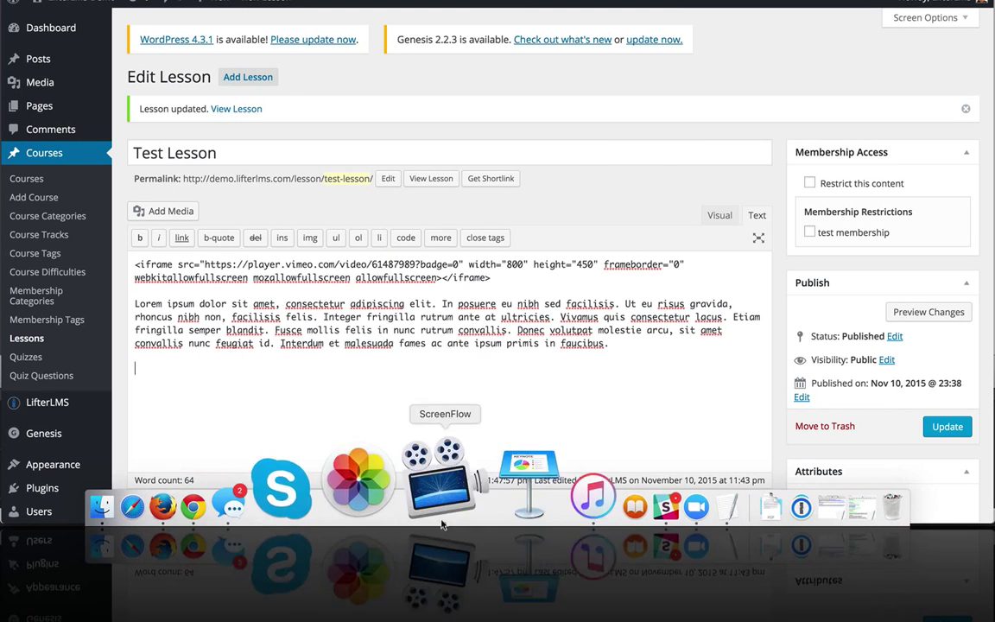
Paste the SoundCloud audio embed code below the paragraph.
{"action": "left_click", "coordinate": [613, 482]}
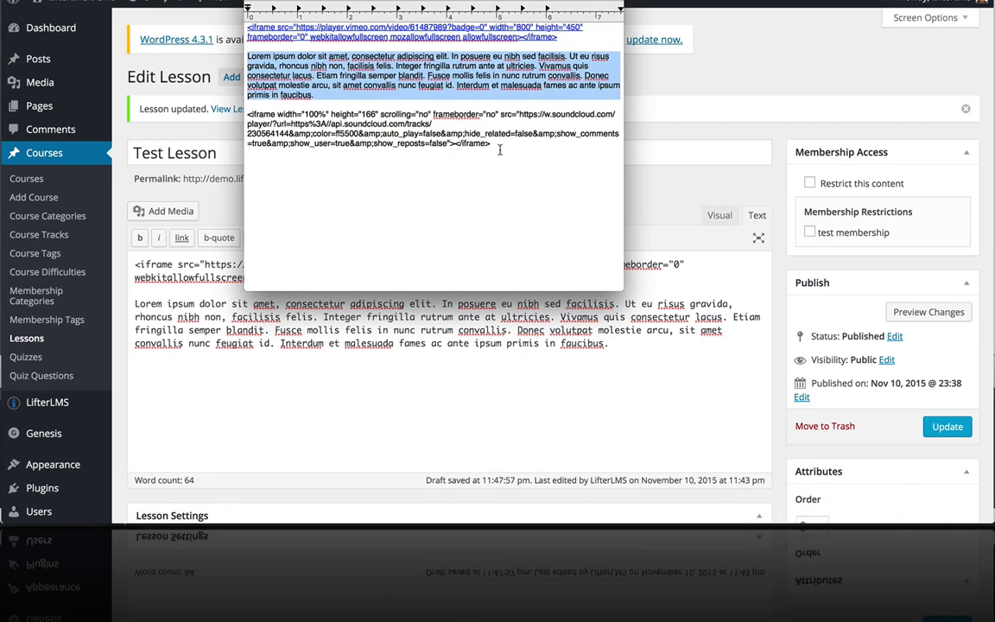
{"action": "left_click_drag", "start_coordinate": [499, 144], "coordinate": [246, 116]}
{"action": "key", "text": "super+c"}
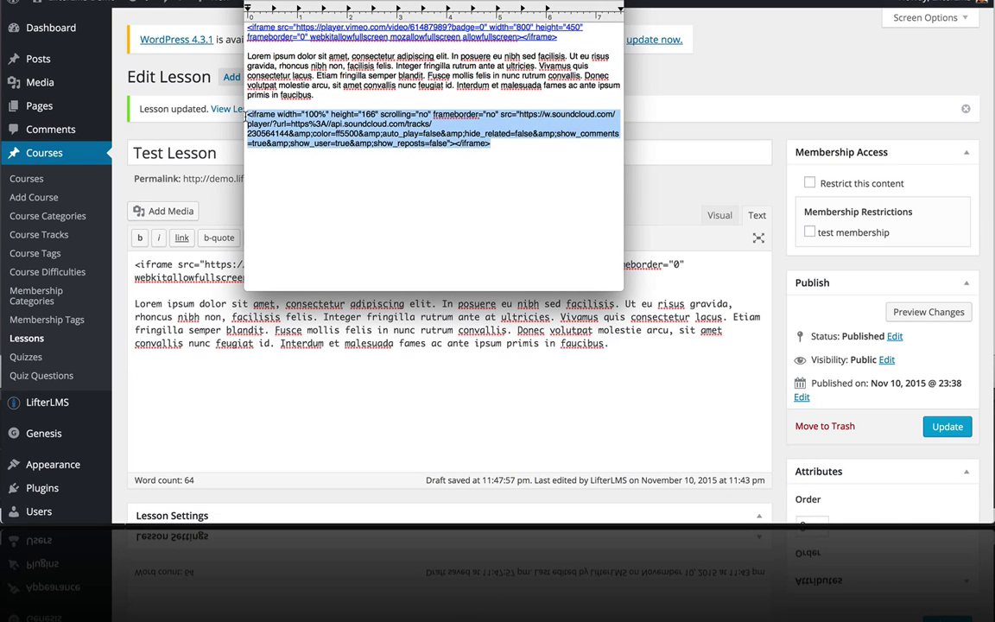
{"action": "left_click", "coordinate": [173, 412]}
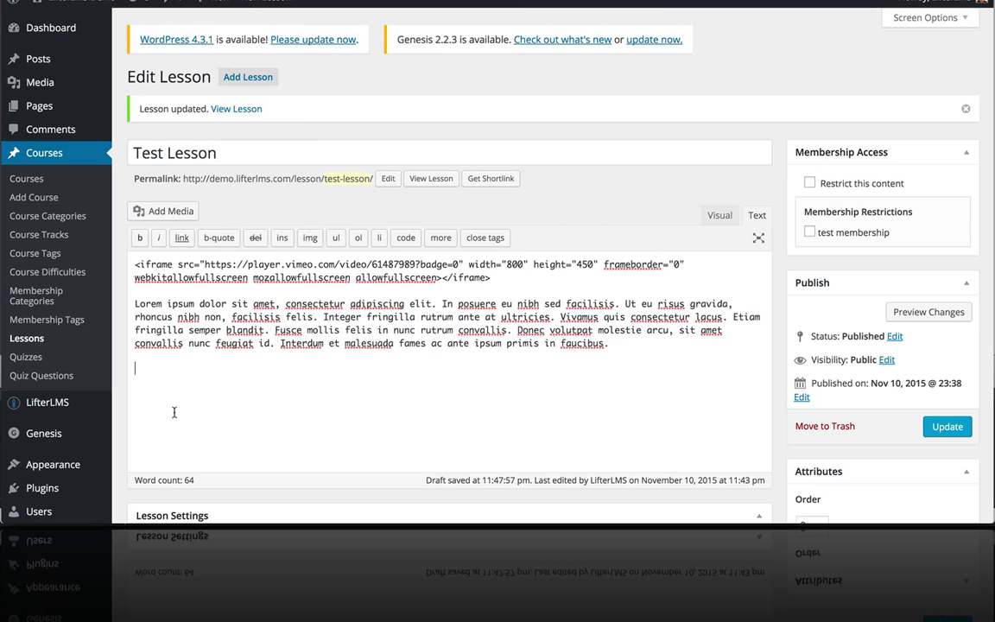
{"action": "key", "text": "super+v"}
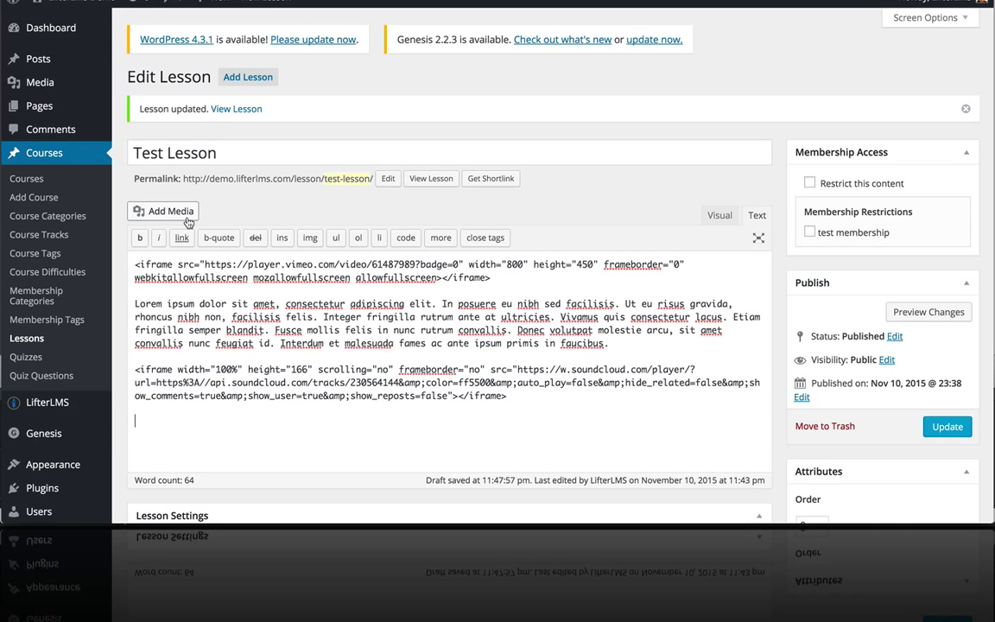
Add a 'Download Worksheet:' line below the audio embed, fixing the 'Worksfeet' typo.
{"action": "type", "text": "Download Works"}
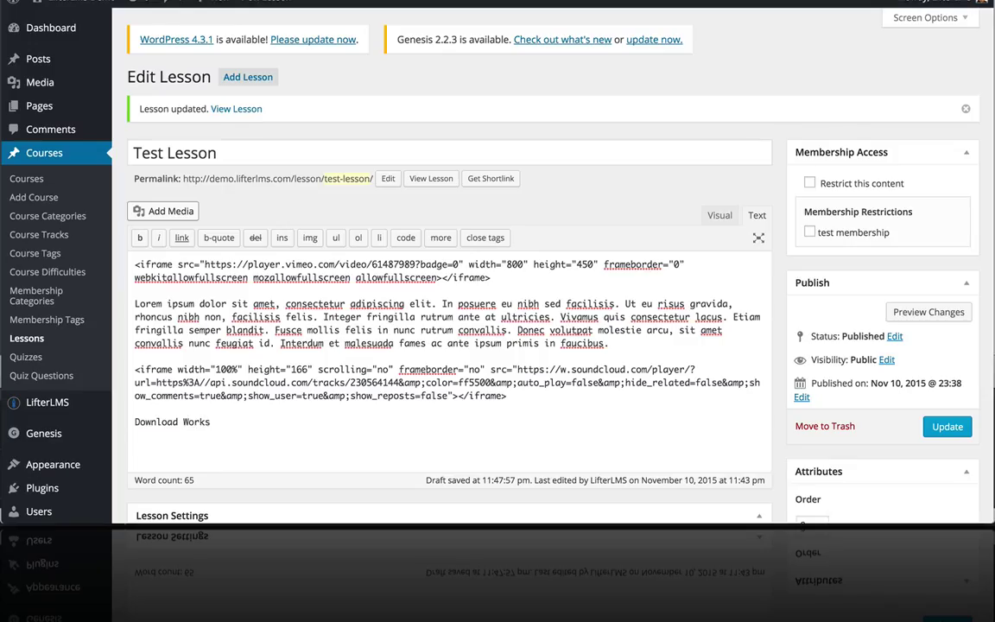
{"action": "type", "text": "feet:"}
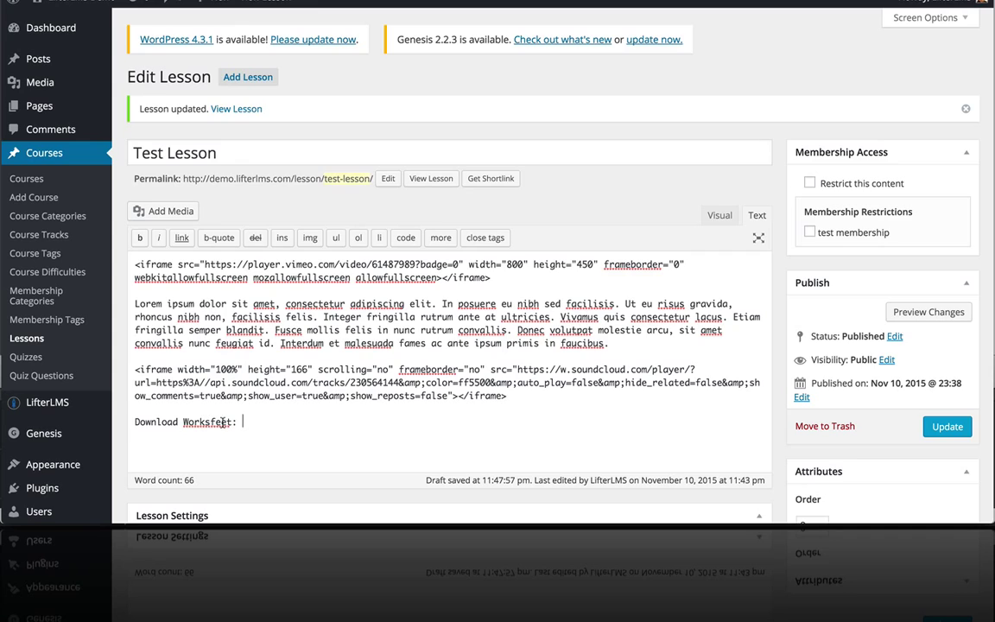
{"action": "left_click_drag", "start_coordinate": [214, 422], "coordinate": [210, 422]}
{"action": "type", "text": "h"}
{"action": "left_click", "coordinate": [264, 425]}
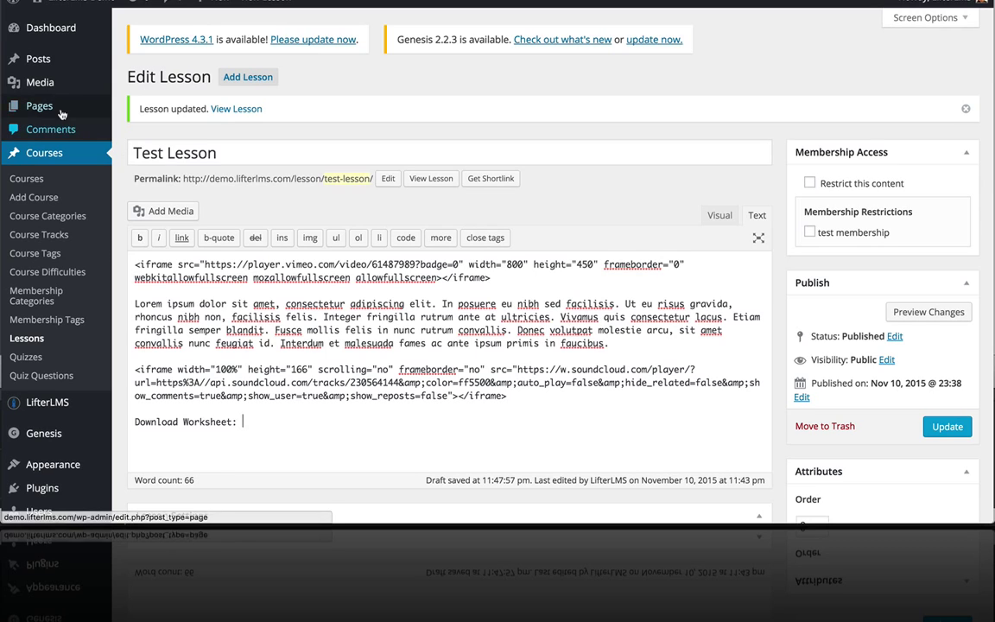
{"action": "mouse_move", "coordinate": [44, 94]}
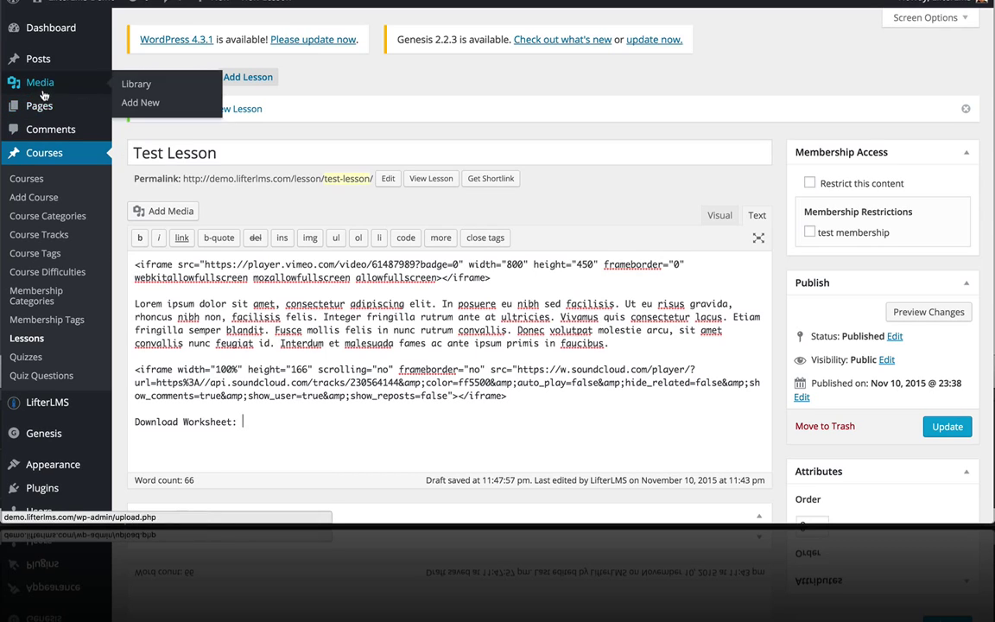
{"action": "left_click", "coordinate": [168, 212]}
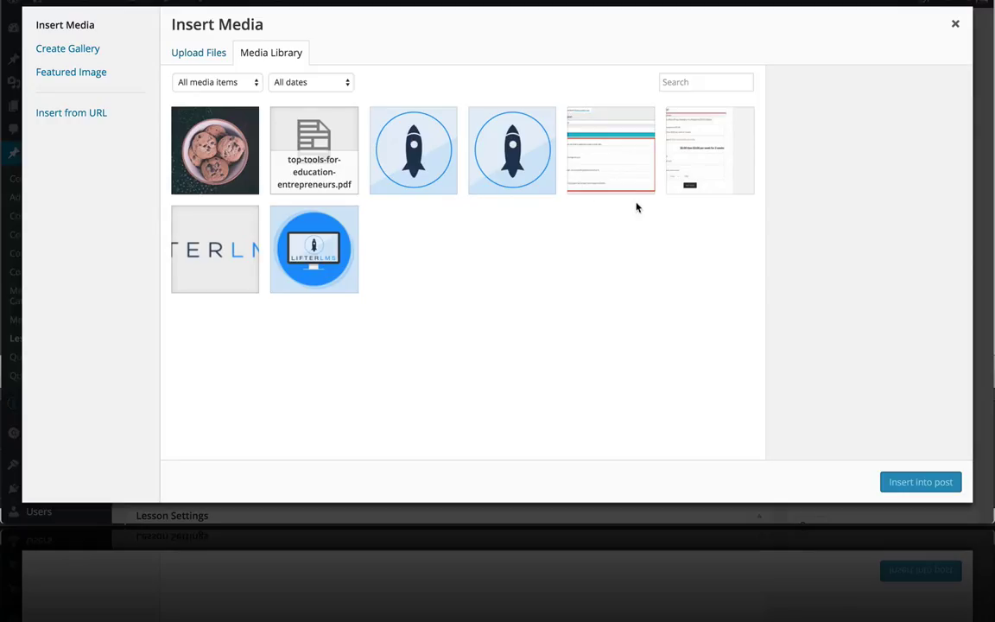
Insert a link to top-tools-for-education-entrepreneurs.pdf after the worksheet line and update the lesson.
{"action": "left_click", "coordinate": [296, 148]}
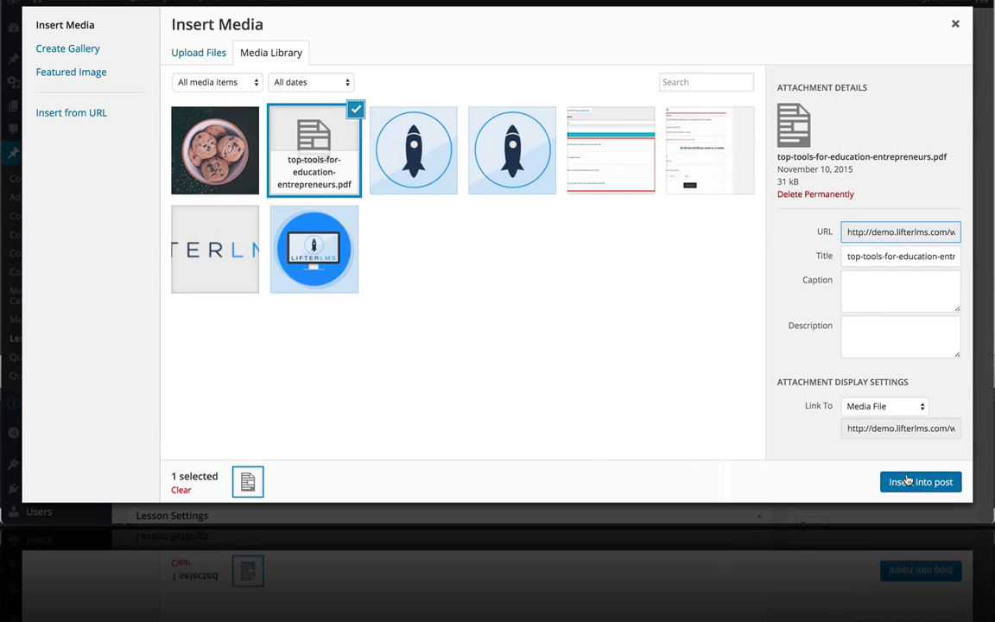
{"action": "left_click", "coordinate": [907, 481]}
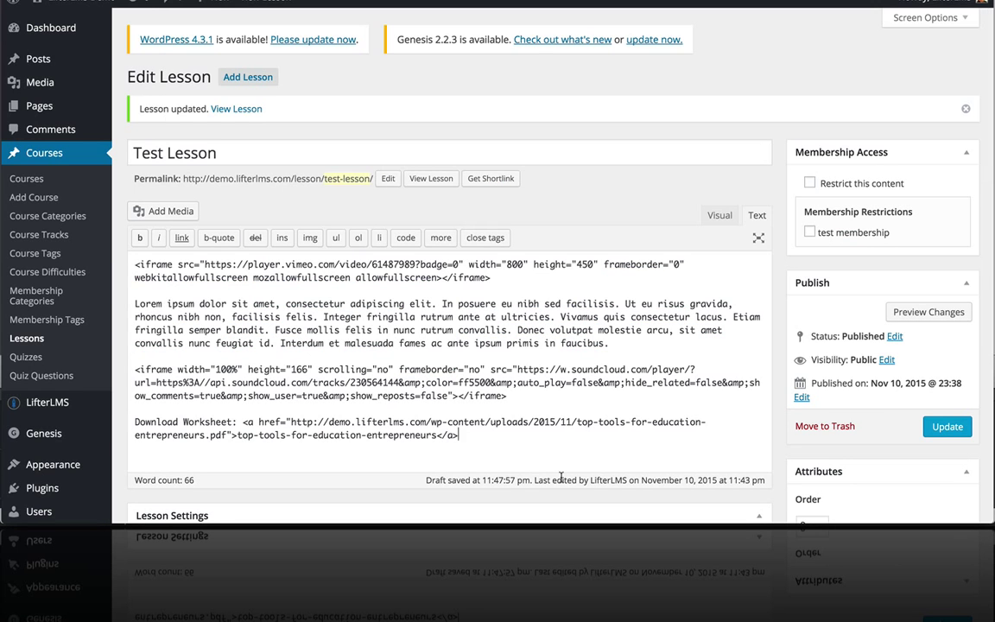
{"action": "left_click", "coordinate": [961, 430]}
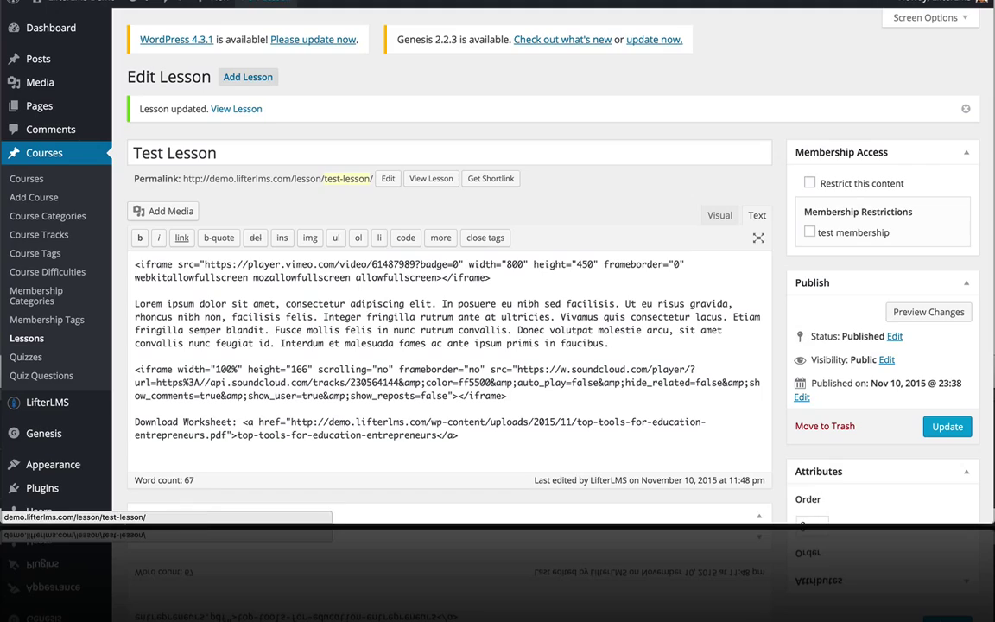
{"action": "left_click", "coordinate": [263, 3]}
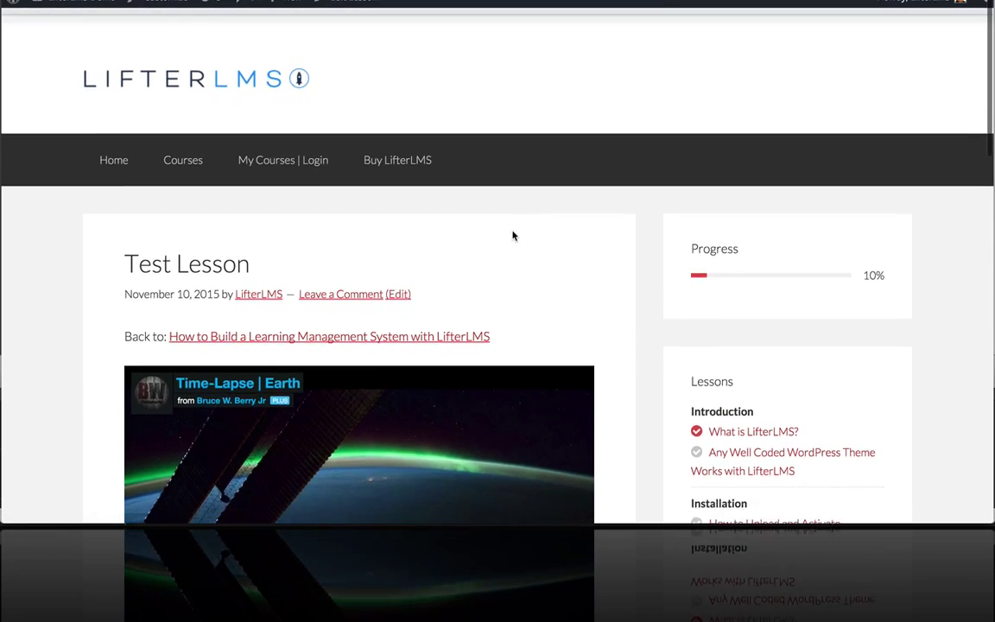
{"action": "scroll", "coordinate": [513, 236], "scroll_direction": "down", "scroll_amount": 5}
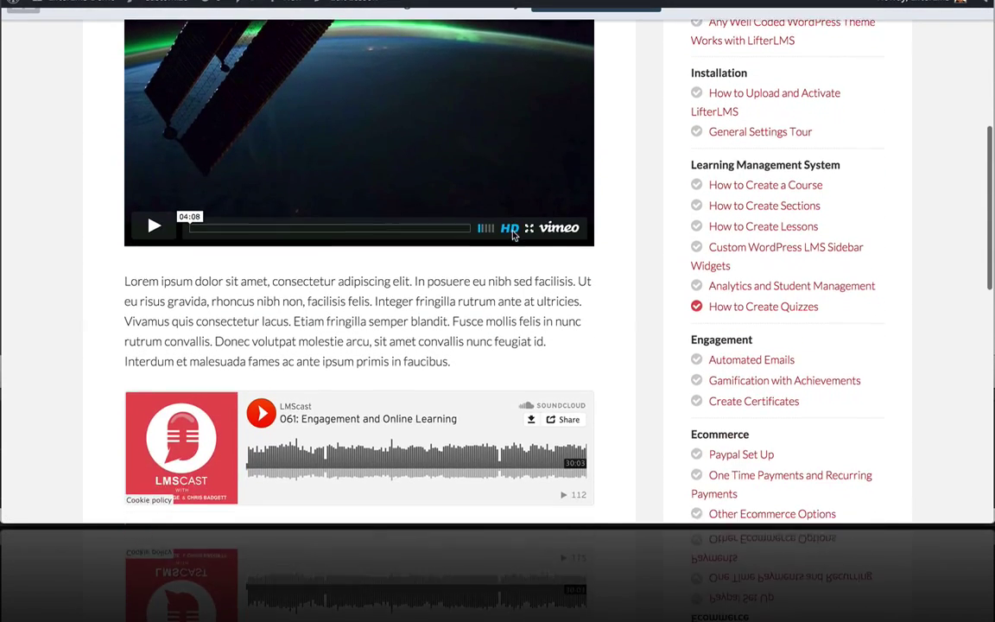
{"action": "scroll", "coordinate": [512, 236], "scroll_direction": "up", "scroll_amount": 1}
{"action": "left_click", "coordinate": [154, 285]}
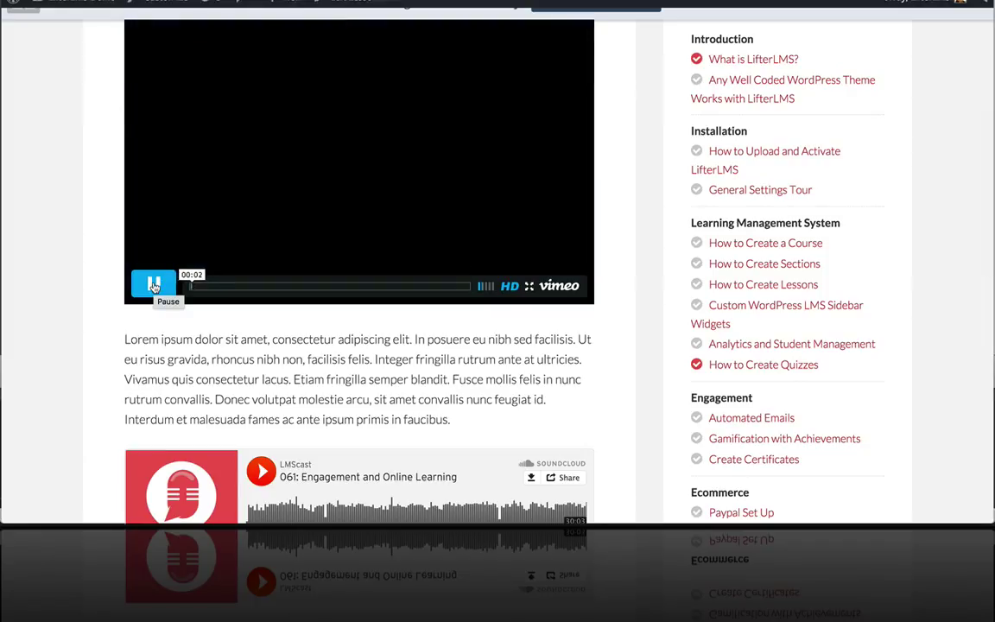
{"action": "scroll", "coordinate": [154, 285], "scroll_direction": "down", "scroll_amount": 1}
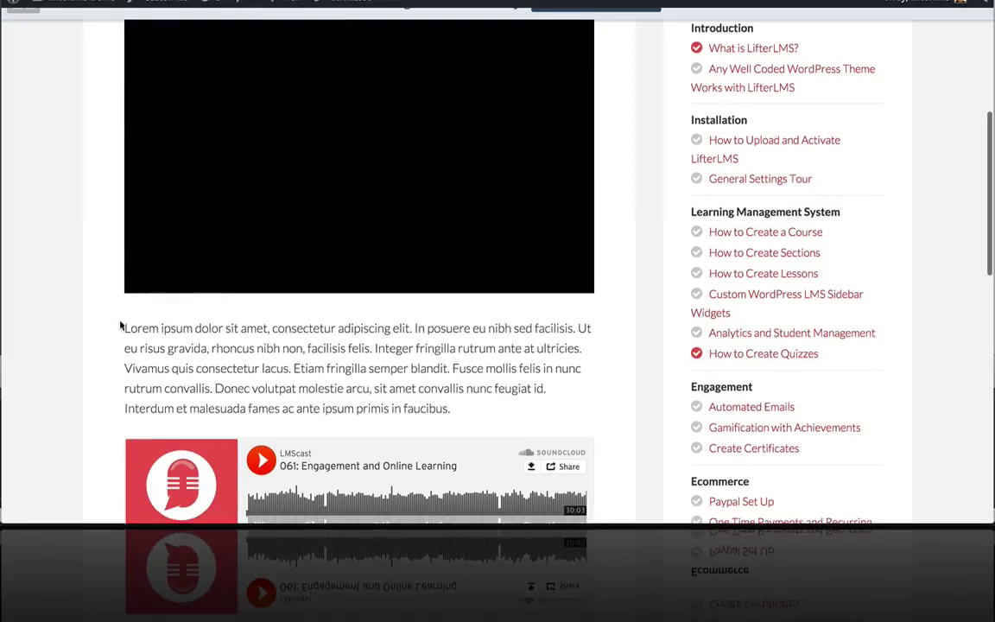
{"action": "left_click_drag", "start_coordinate": [161, 329], "coordinate": [262, 377]}
{"action": "left_click", "coordinate": [151, 308]}
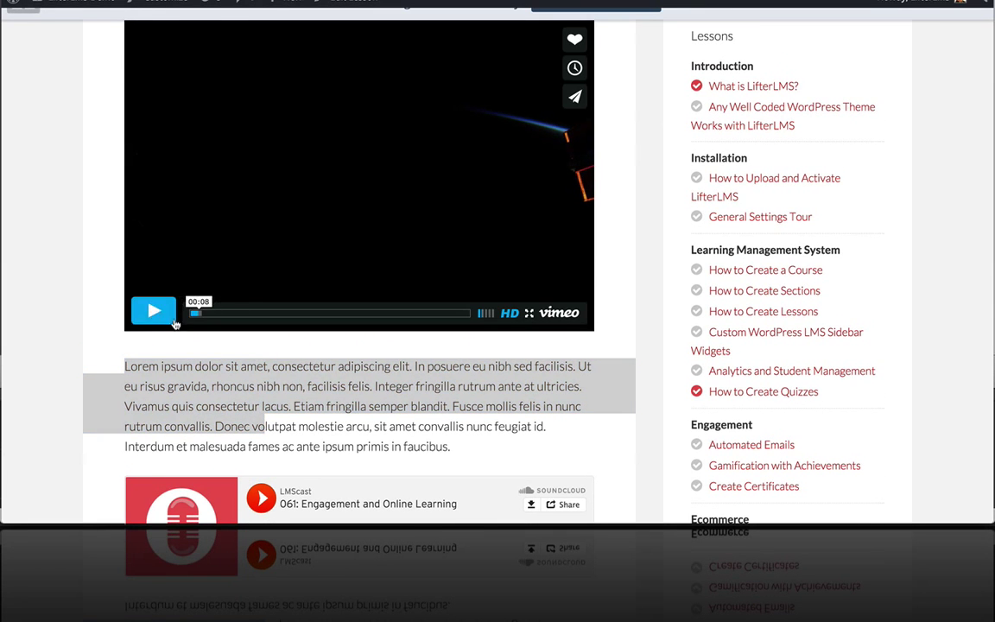
{"action": "scroll", "coordinate": [282, 358], "scroll_direction": "down", "scroll_amount": 3}
{"action": "scroll", "coordinate": [283, 359], "scroll_direction": "down", "scroll_amount": 2}
{"action": "left_click", "coordinate": [263, 323]}
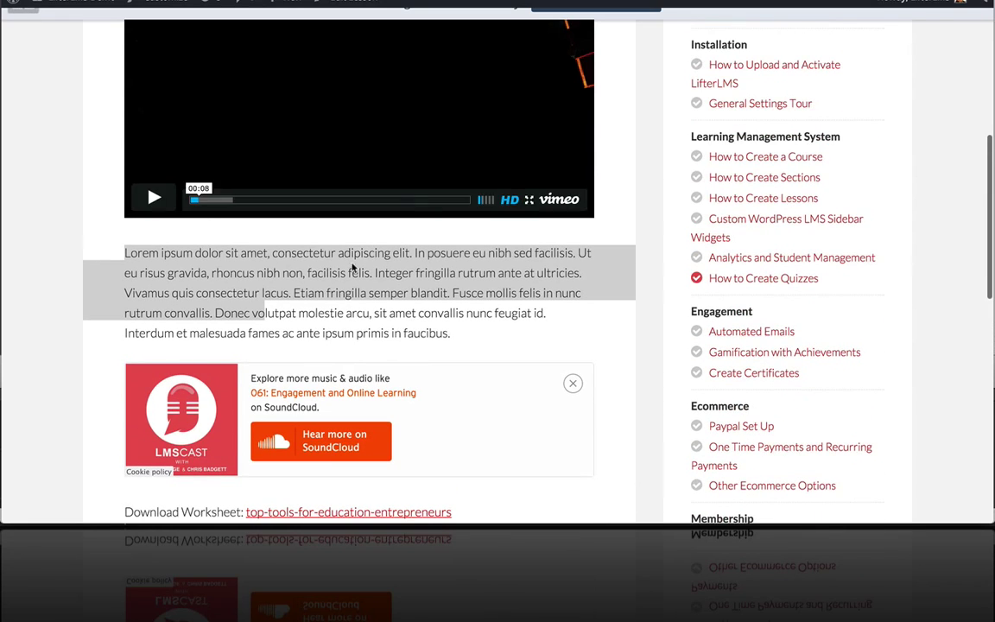
{"action": "scroll", "coordinate": [449, 201], "scroll_direction": "up", "scroll_amount": 7}
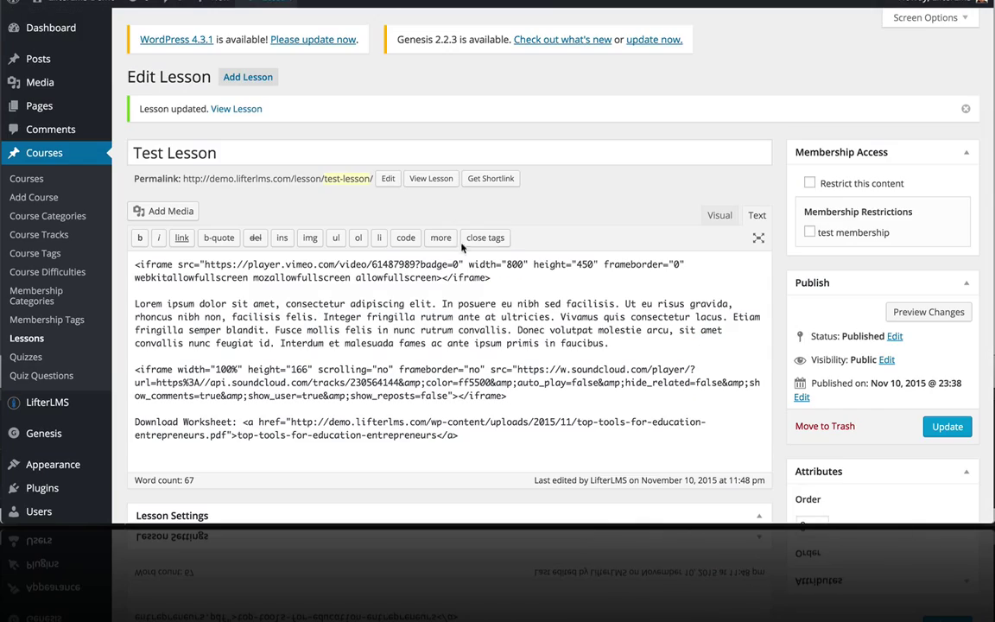
{"action": "scroll", "coordinate": [462, 248], "scroll_direction": "down", "scroll_amount": 5}
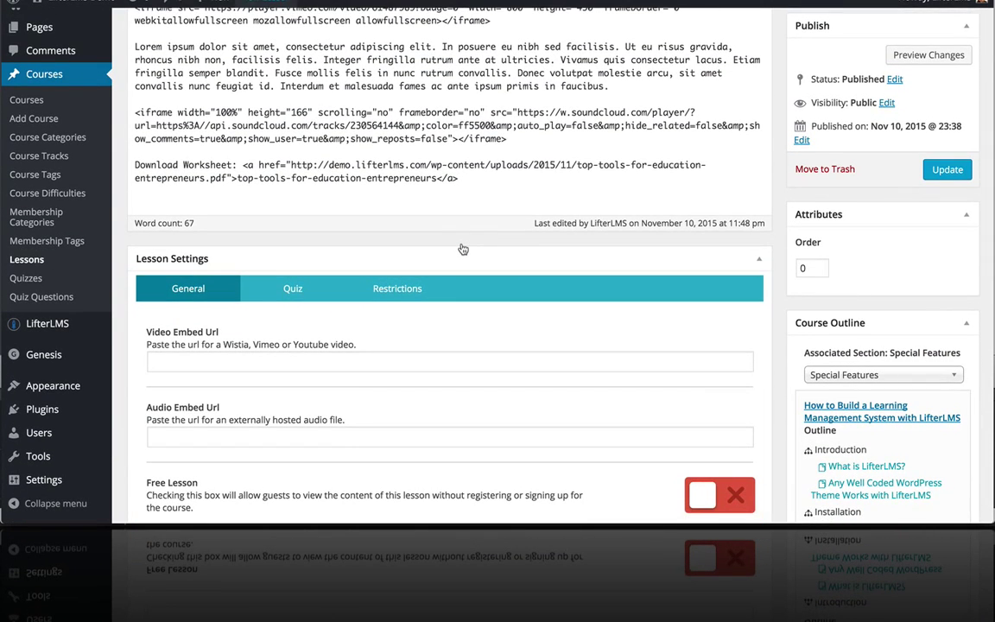
{"action": "scroll", "coordinate": [462, 248], "scroll_direction": "down", "scroll_amount": 2}
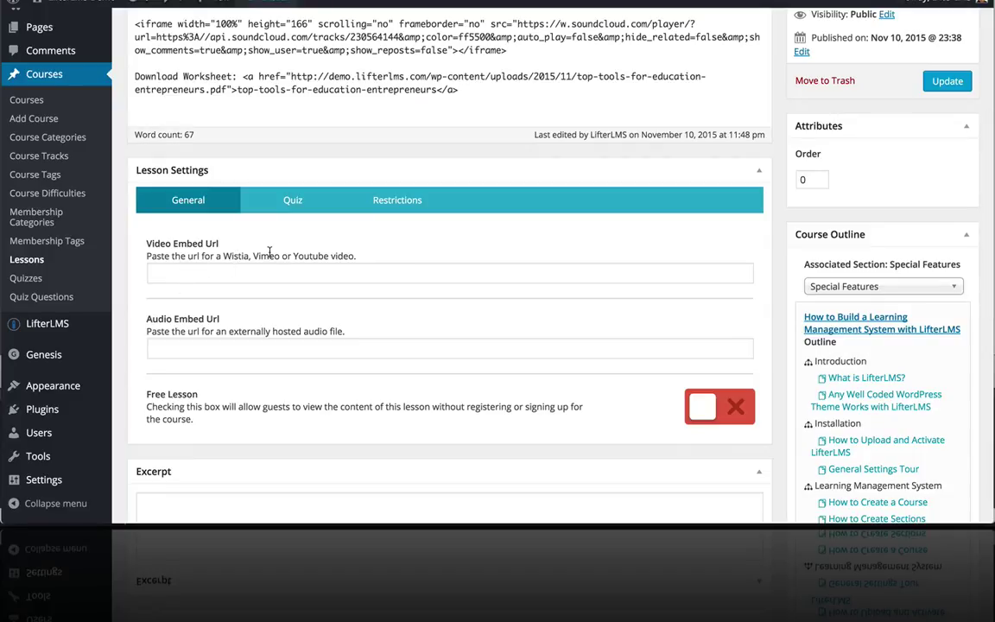
{"action": "left_click", "coordinate": [205, 271]}
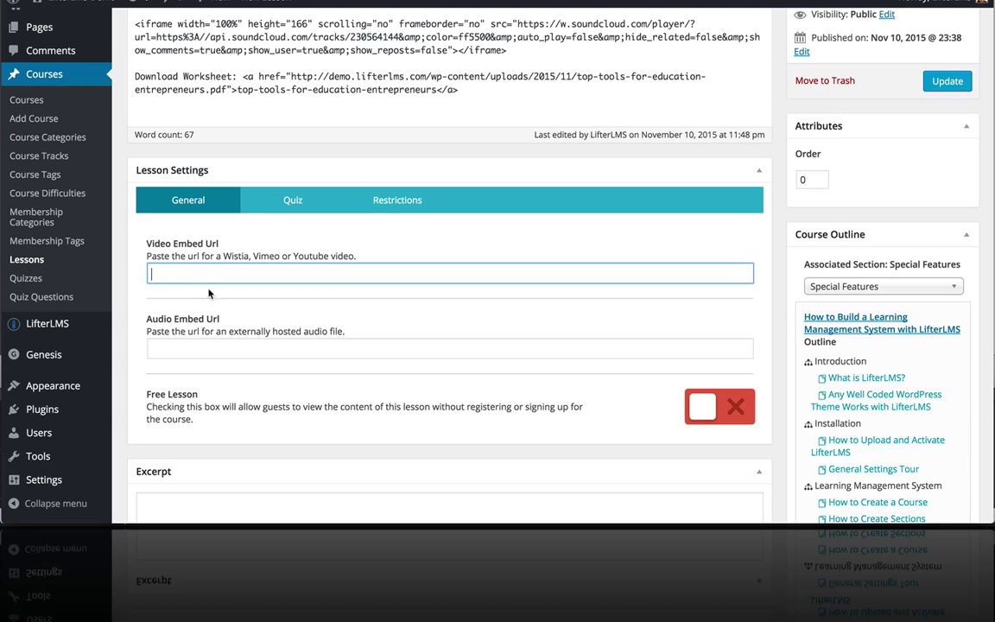
{"action": "left_click", "coordinate": [222, 346]}
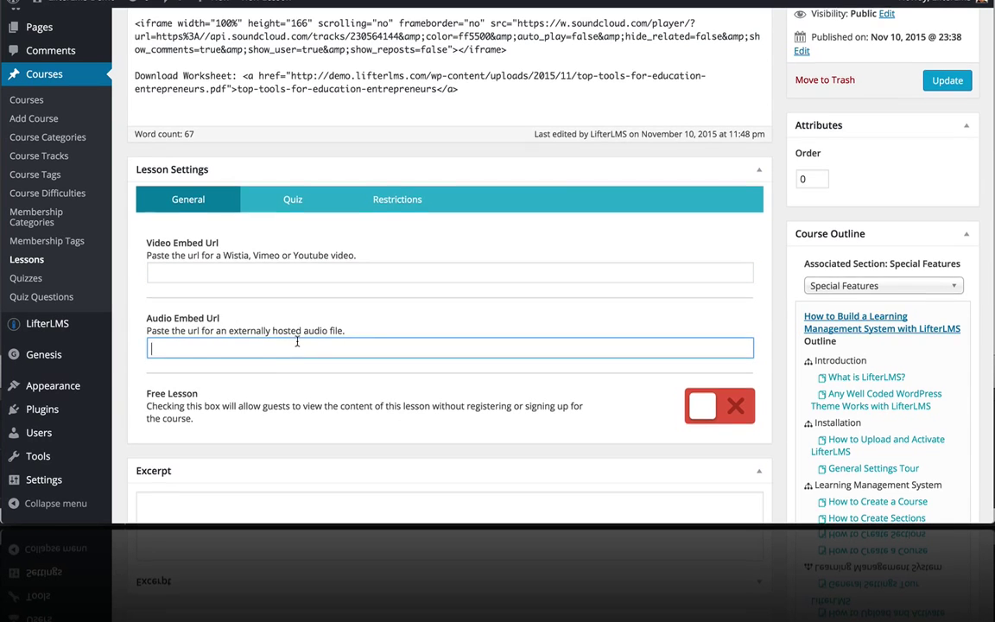
{"action": "scroll", "coordinate": [277, 337], "scroll_direction": "down", "scroll_amount": 2}
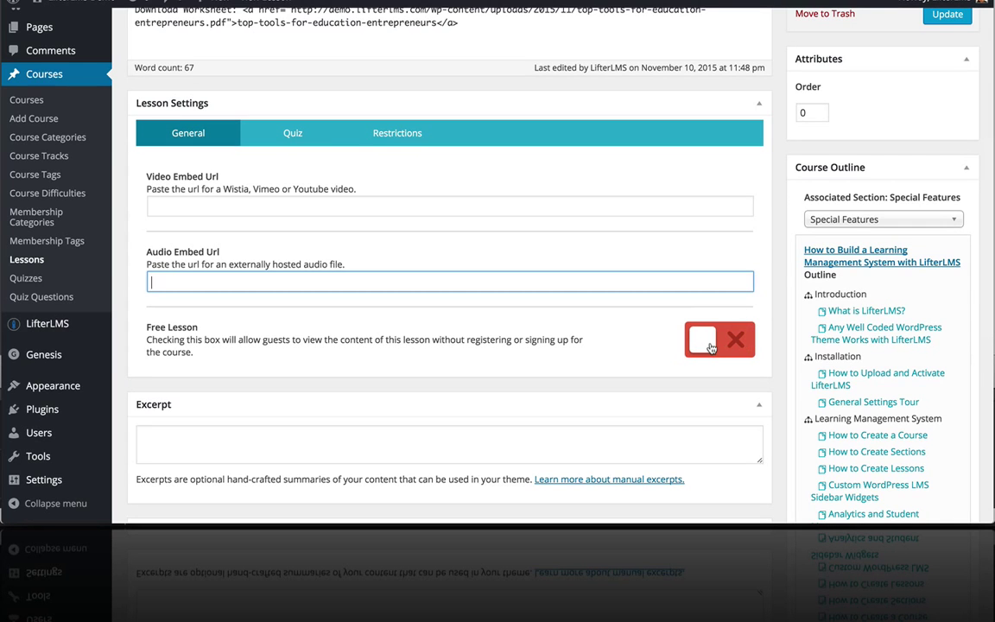
Switch on Free Lesson in the Test Lesson's General settings.
{"action": "left_click", "coordinate": [710, 342]}
{"action": "scroll", "coordinate": [585, 345], "scroll_direction": "down", "scroll_amount": 2}
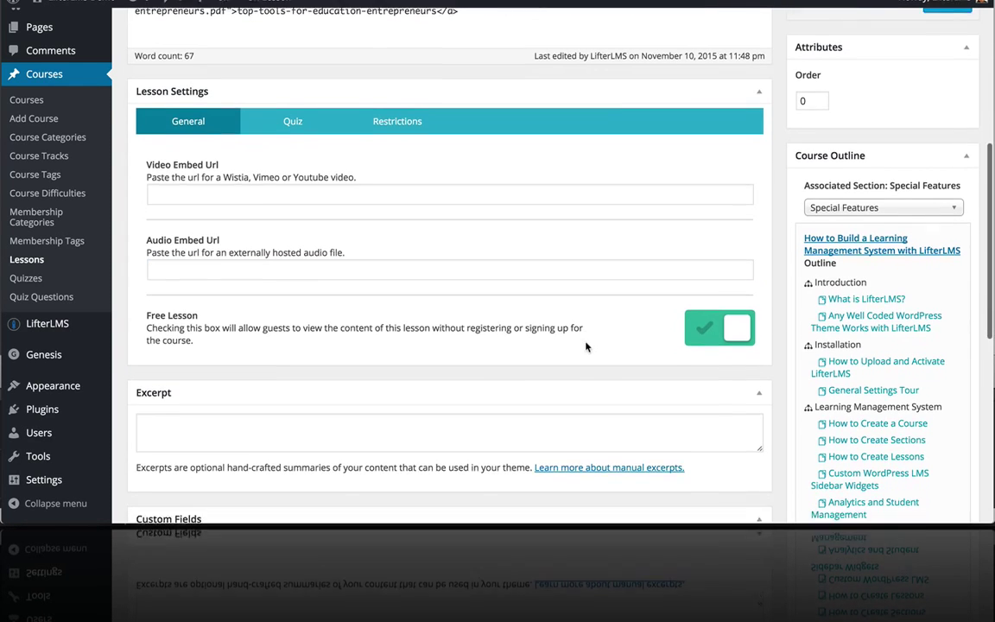
{"action": "scroll", "coordinate": [585, 345], "scroll_direction": "down", "scroll_amount": 3}
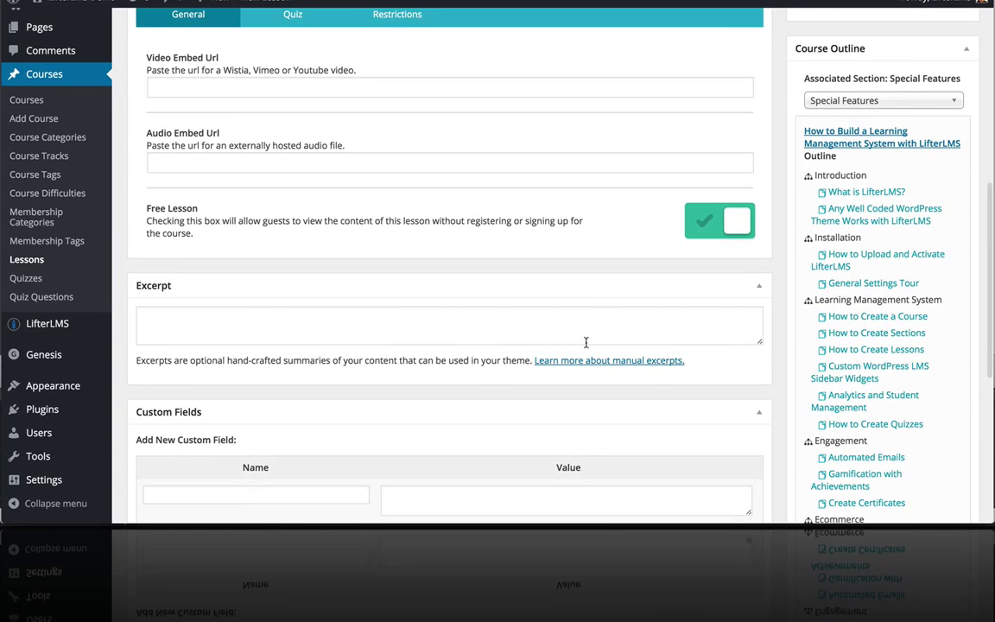
{"action": "scroll", "coordinate": [585, 343], "scroll_direction": "up", "scroll_amount": 1}
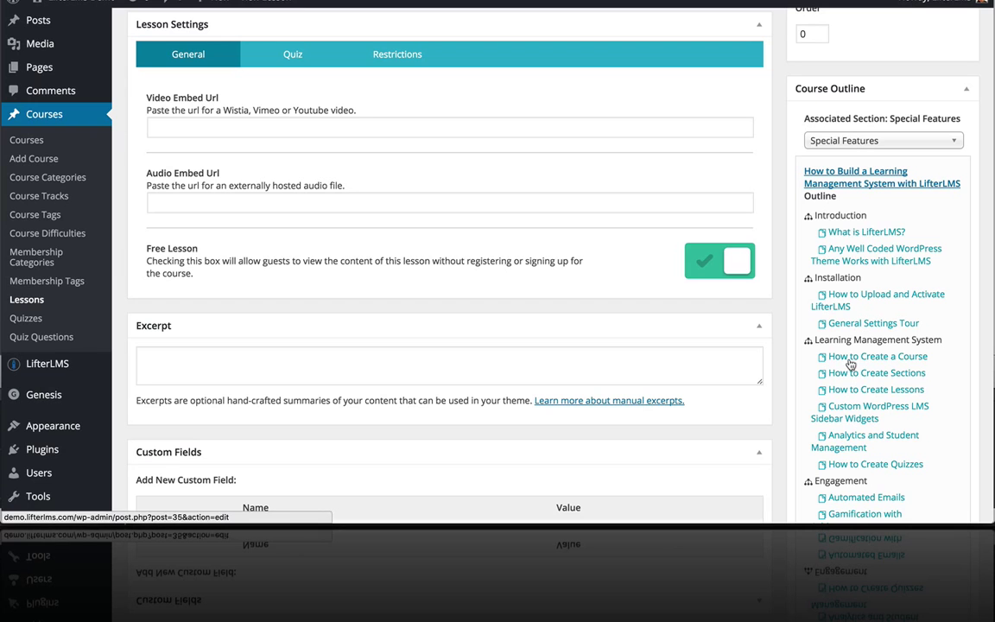
{"action": "scroll", "coordinate": [858, 416], "scroll_direction": "down", "scroll_amount": 5}
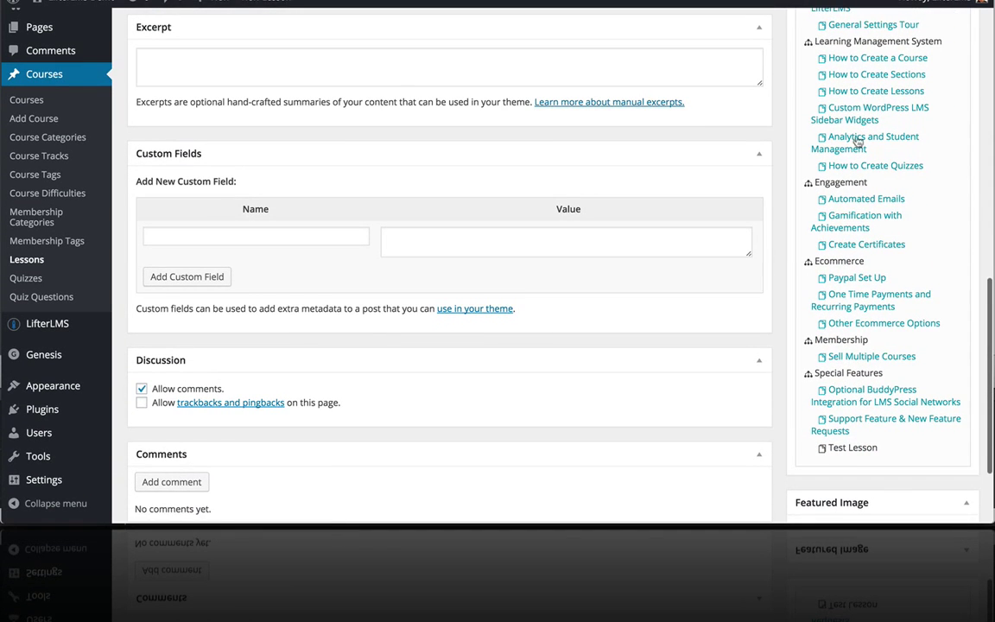
{"action": "scroll", "coordinate": [851, 125], "scroll_direction": "up", "scroll_amount": 3}
{"action": "scroll", "coordinate": [861, 121], "scroll_direction": "up", "scroll_amount": 2}
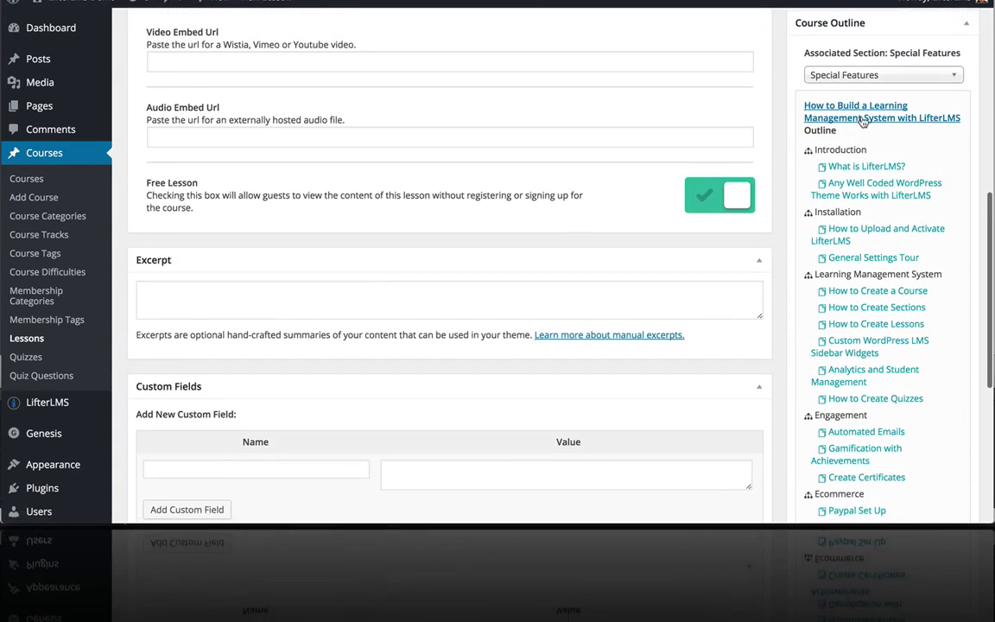
{"action": "scroll", "coordinate": [861, 151], "scroll_direction": "up", "scroll_amount": 4}
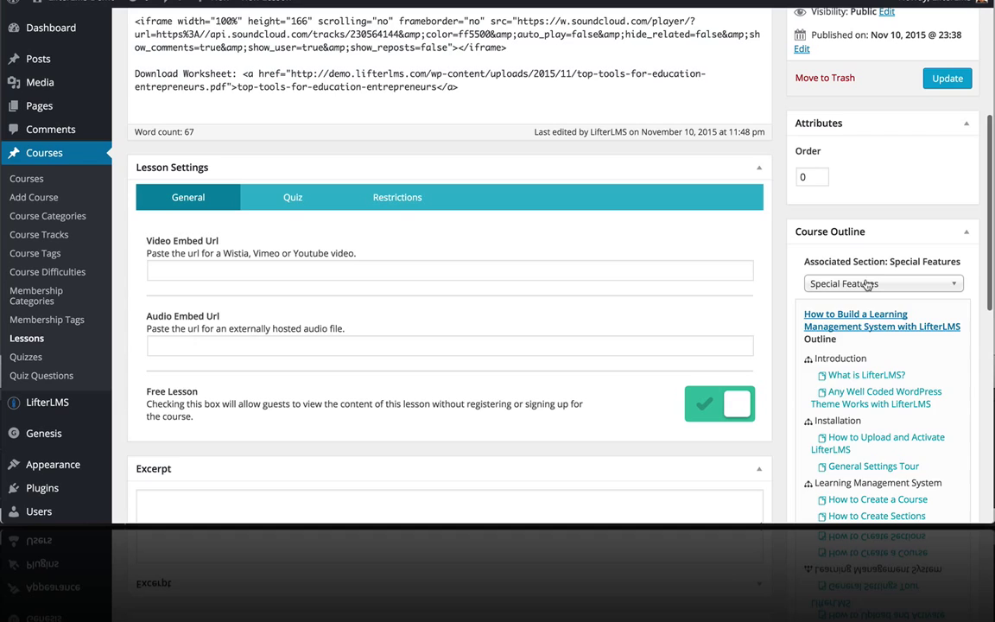
Open the section assignment list and close it without changing the section.
{"action": "left_click", "coordinate": [866, 285]}
{"action": "scroll", "coordinate": [879, 426], "scroll_direction": "up", "scroll_amount": 1}
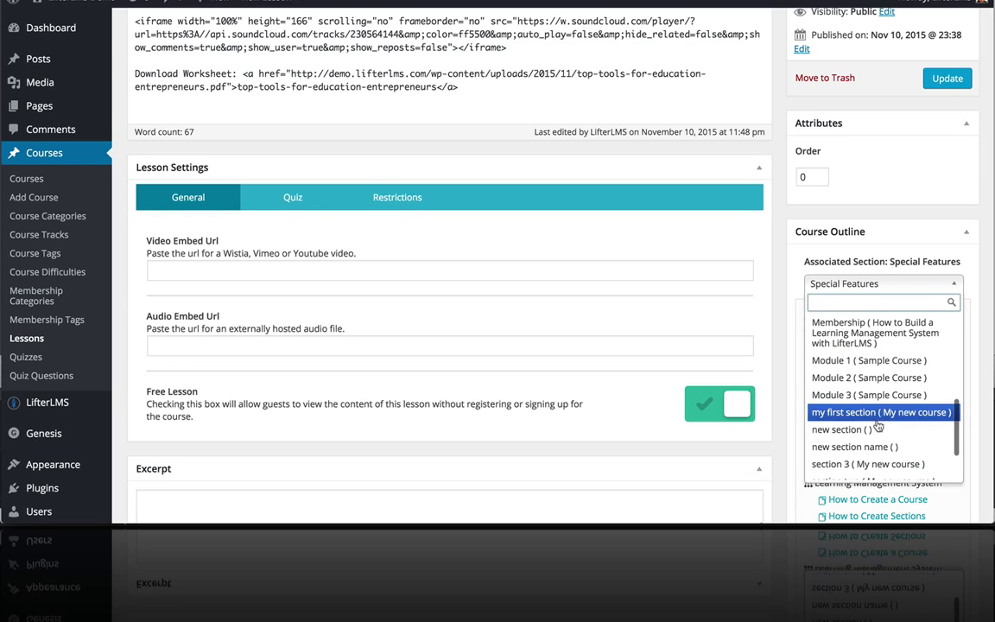
{"action": "left_click", "coordinate": [715, 93]}
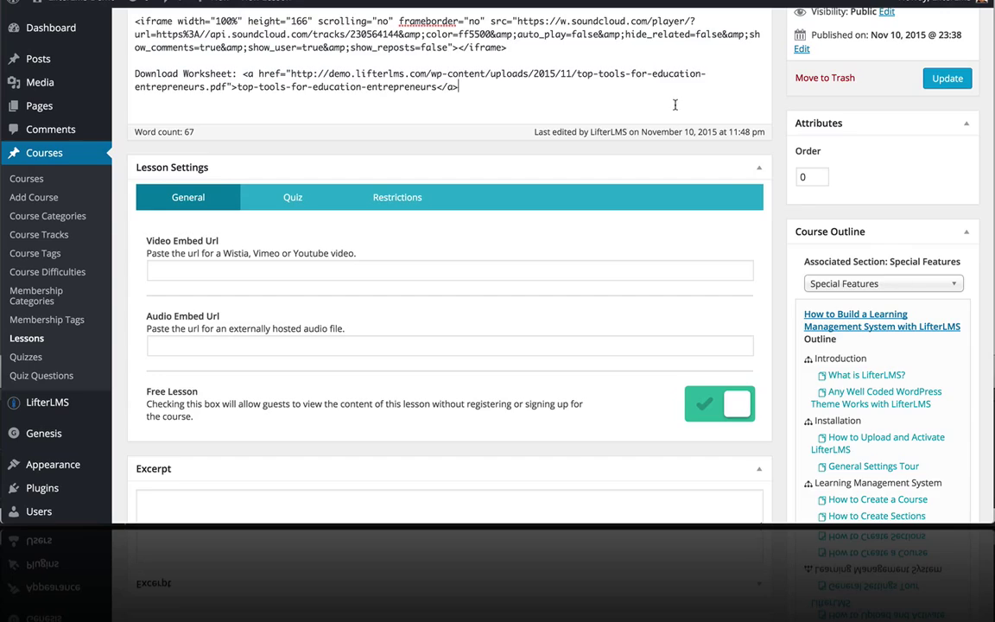
{"action": "scroll", "coordinate": [676, 104], "scroll_direction": "up", "scroll_amount": 5}
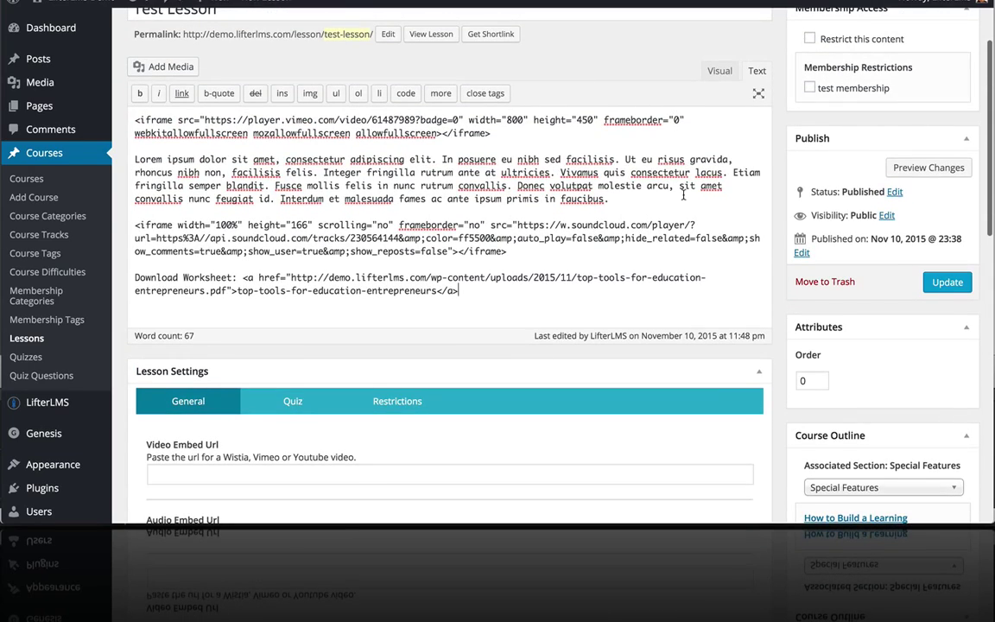
{"action": "scroll", "coordinate": [682, 195], "scroll_direction": "up", "scroll_amount": 4}
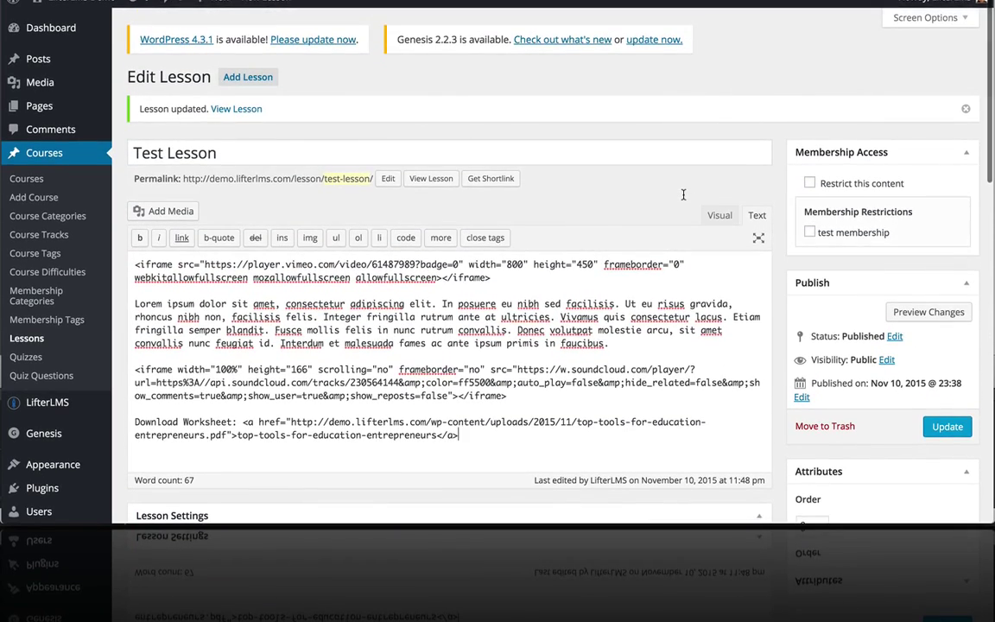
{"action": "scroll", "coordinate": [682, 195], "scroll_direction": "down", "scroll_amount": 6}
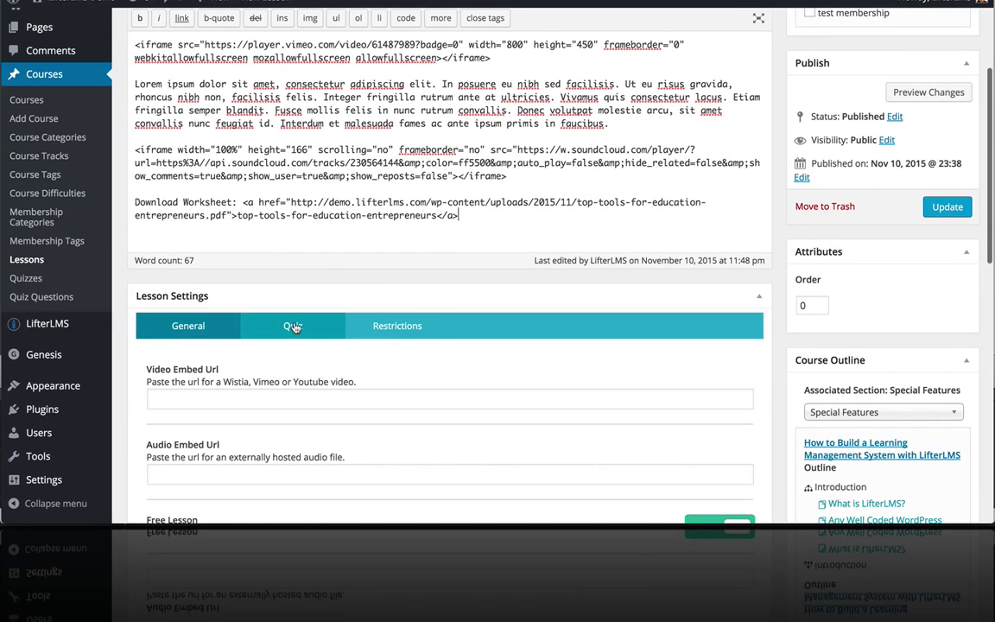
Set the lesson's Assigned Quiz to None after briefly choosing test quiz.
{"action": "left_click", "coordinate": [294, 327]}
{"action": "left_click", "coordinate": [248, 404]}
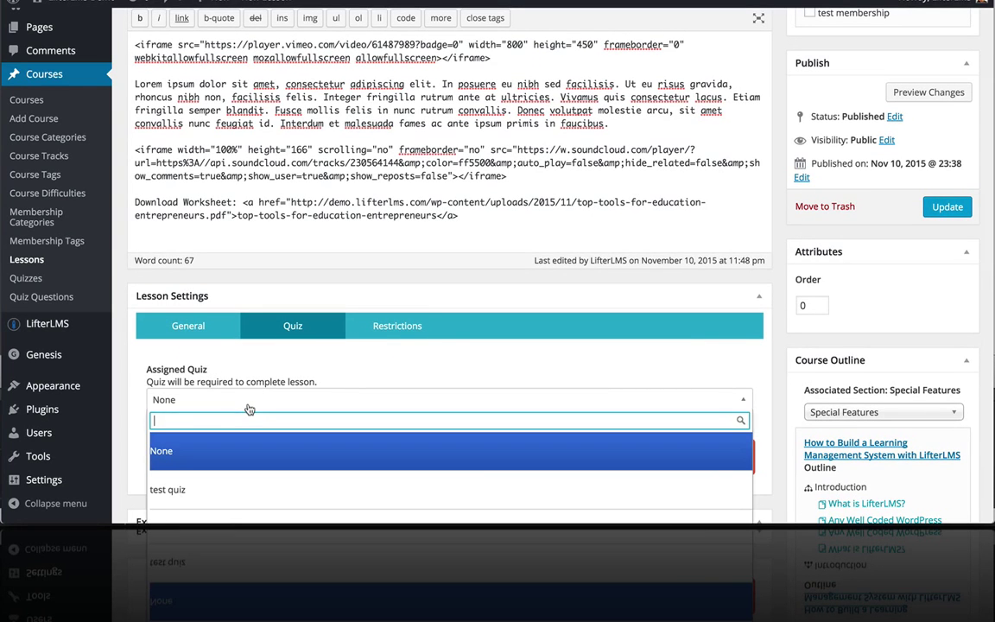
{"action": "left_click", "coordinate": [198, 488]}
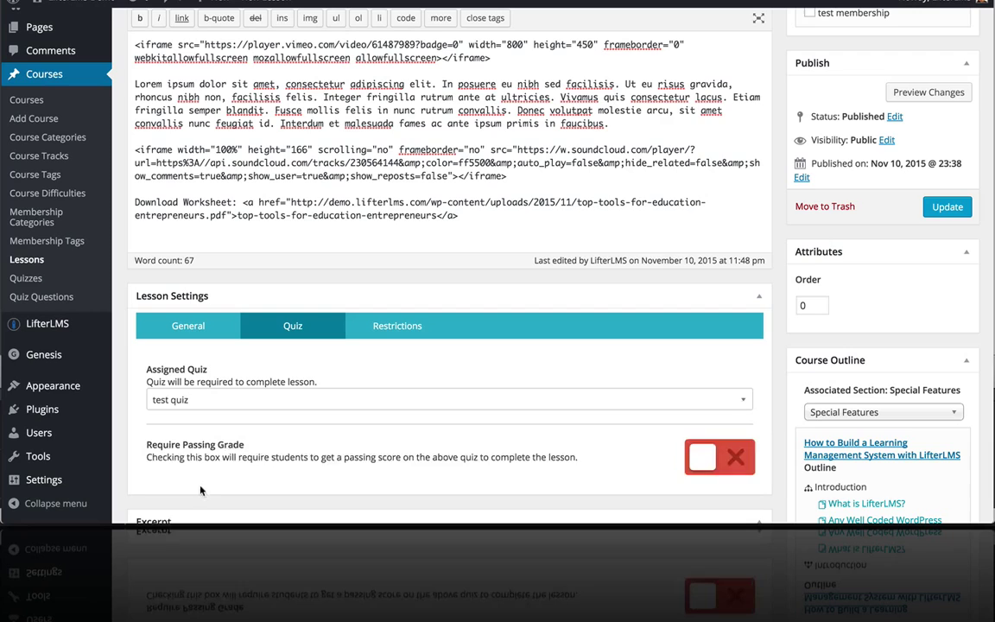
{"action": "left_click", "coordinate": [235, 407]}
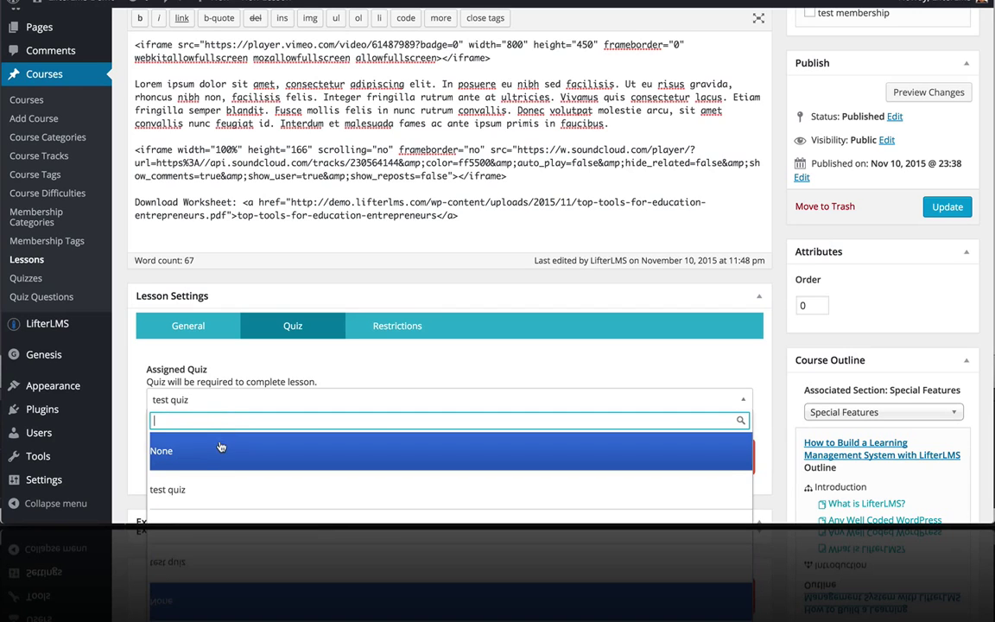
{"action": "left_click", "coordinate": [222, 448]}
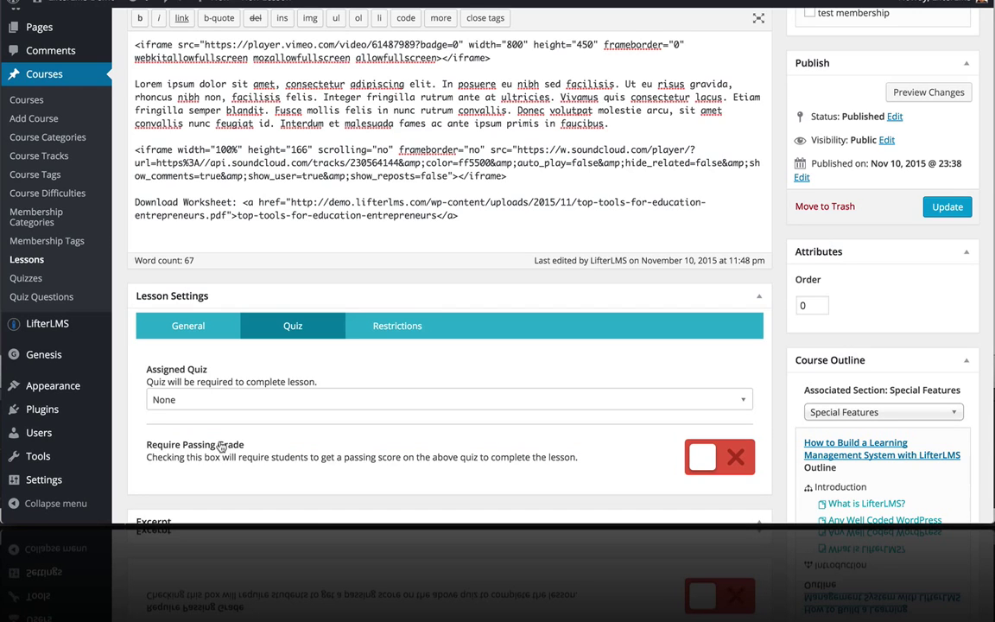
{"action": "left_click", "coordinate": [392, 324]}
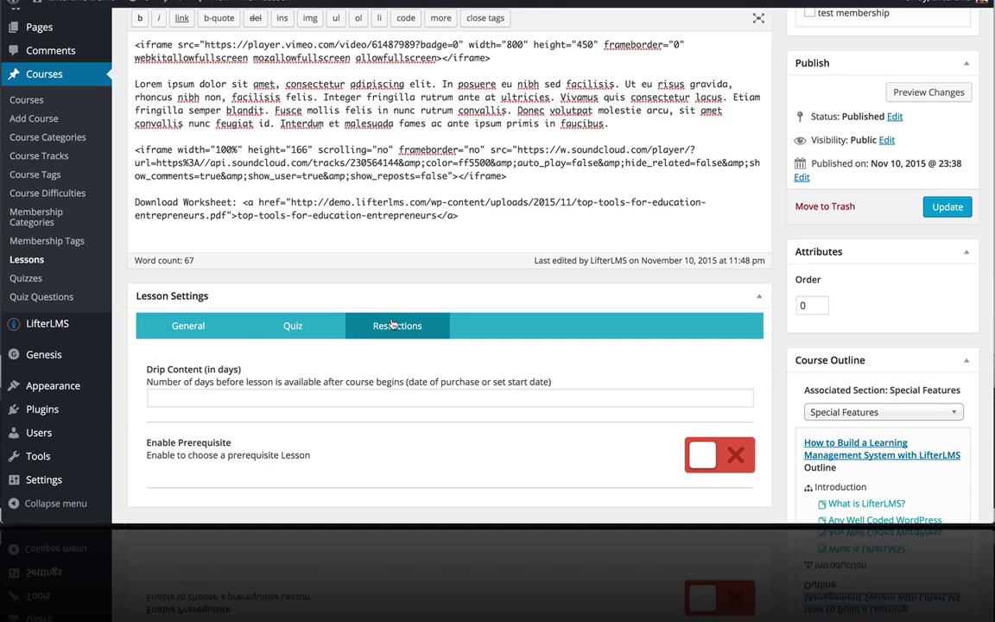
{"action": "scroll", "coordinate": [406, 363], "scroll_direction": "down", "scroll_amount": 2}
{"action": "left_click", "coordinate": [226, 347]}
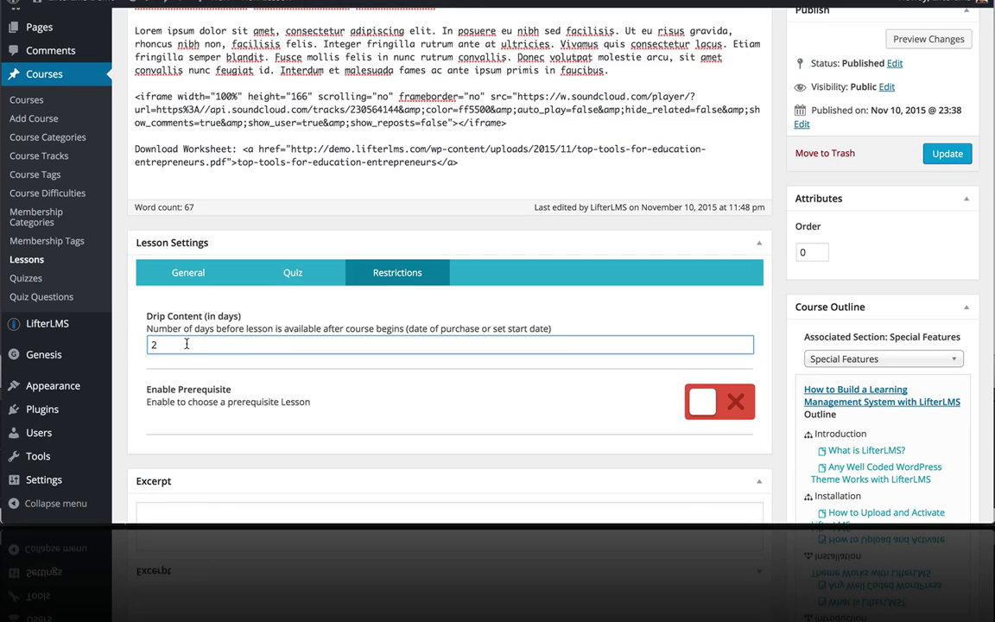
{"action": "left_click_drag", "start_coordinate": [172, 342], "coordinate": [144, 342]}
{"action": "left_click", "coordinate": [698, 391]}
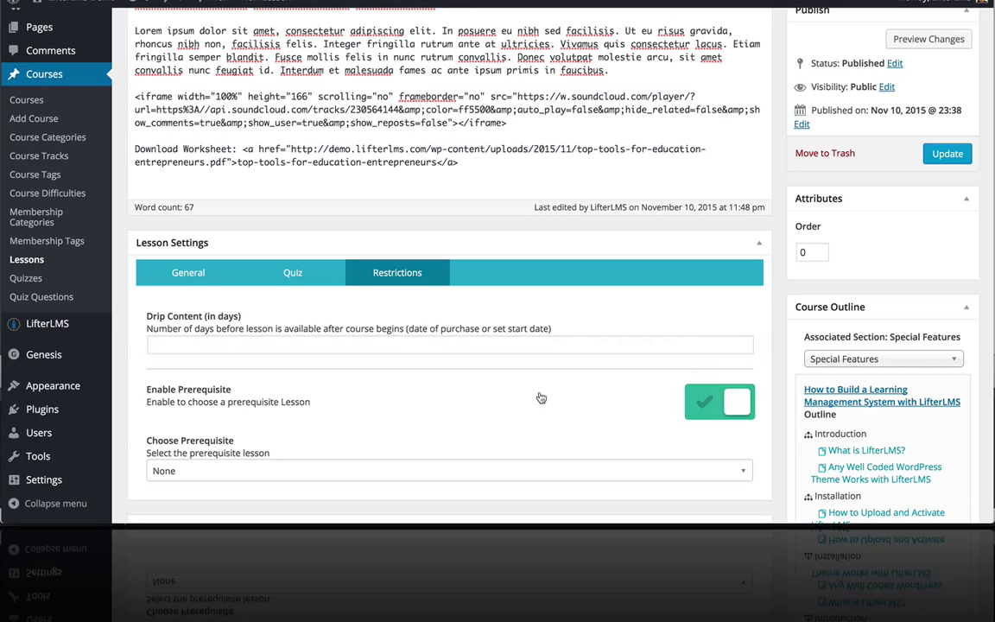
{"action": "scroll", "coordinate": [539, 396], "scroll_direction": "down", "scroll_amount": 3}
{"action": "left_click", "coordinate": [349, 359]}
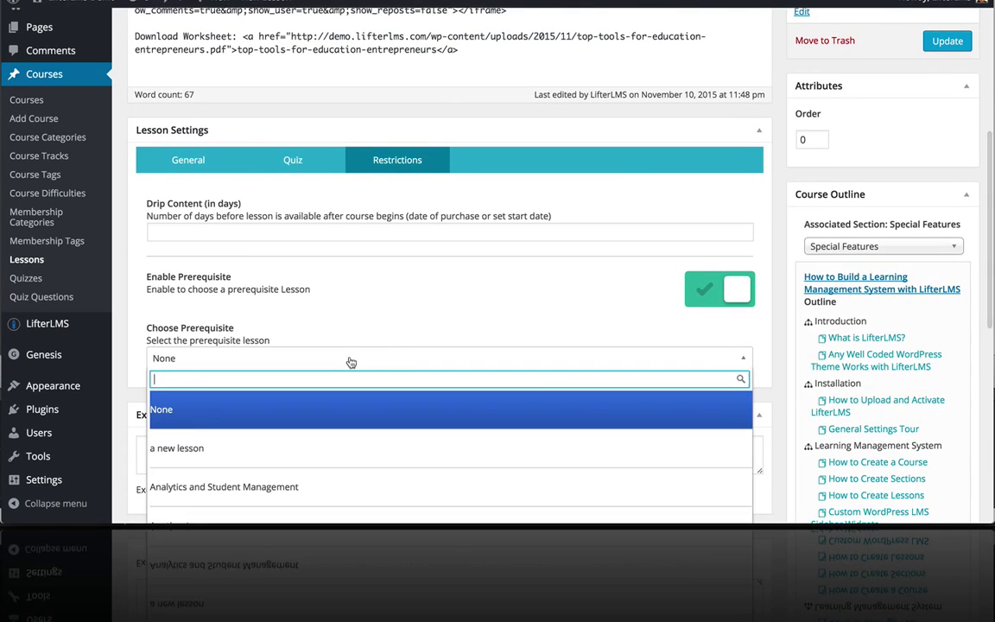
{"action": "scroll", "coordinate": [526, 393], "scroll_direction": "down", "scroll_amount": 3}
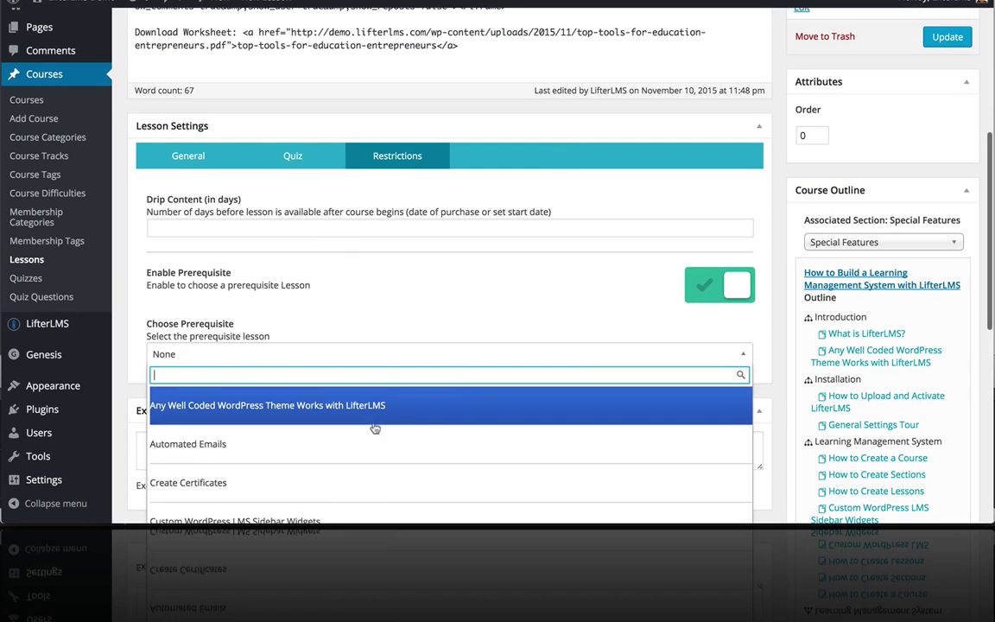
{"action": "left_click", "coordinate": [289, 462]}
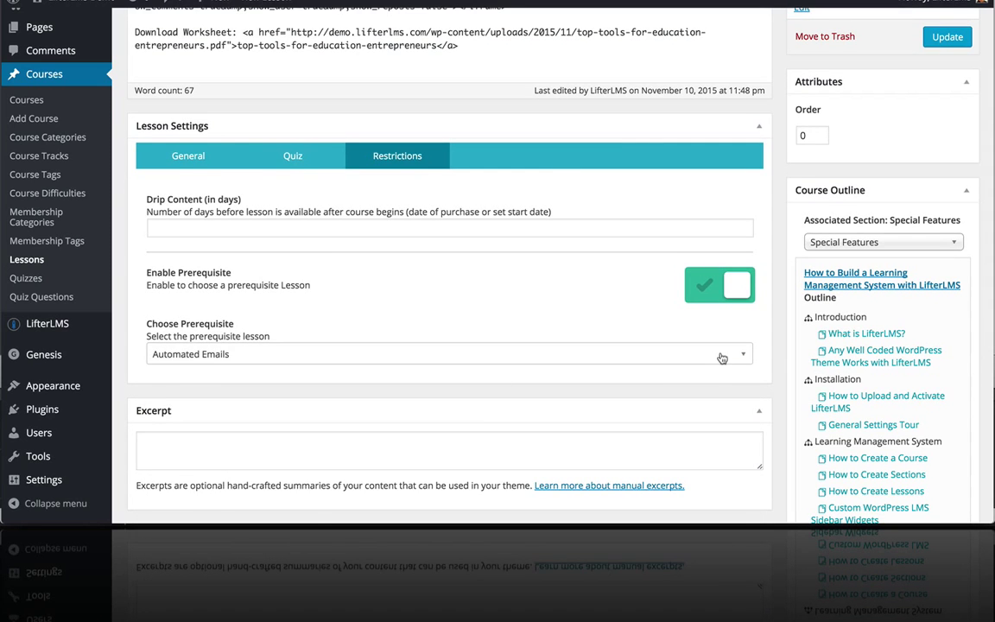
{"action": "left_click", "coordinate": [647, 354]}
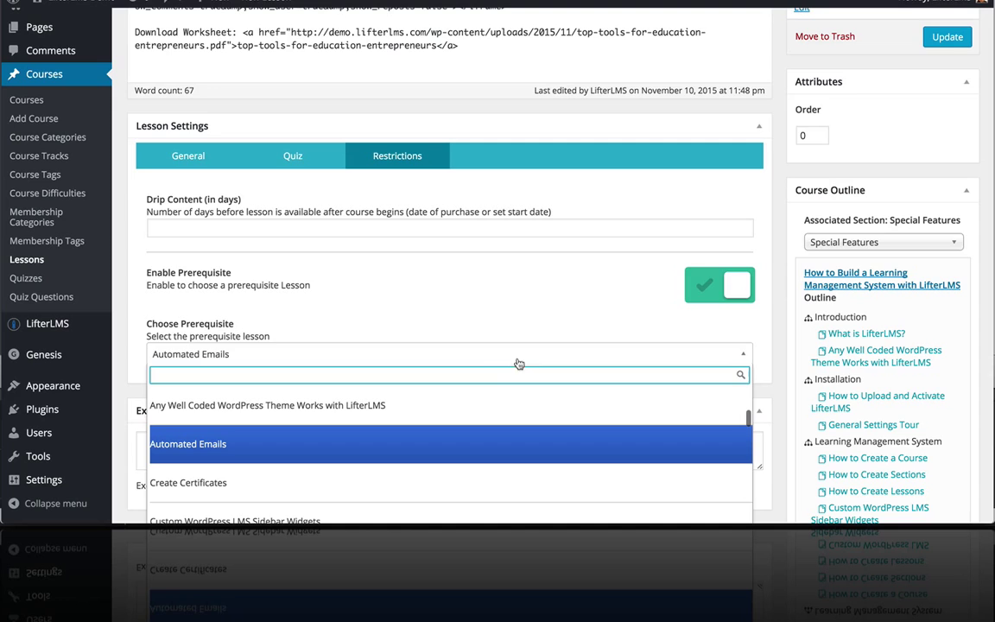
{"action": "left_click", "coordinate": [487, 332]}
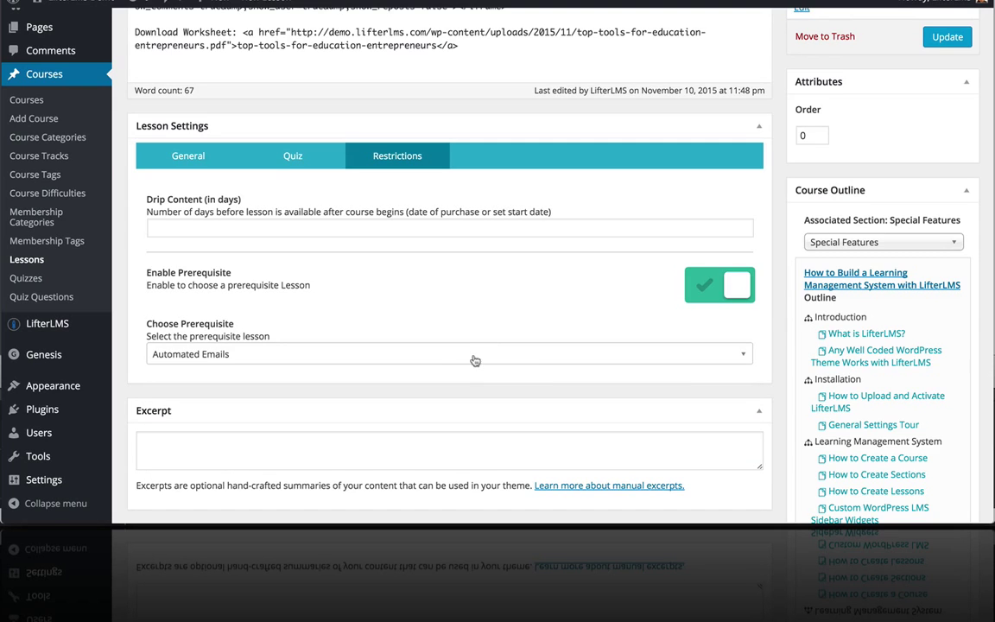
{"action": "scroll", "coordinate": [424, 307], "scroll_direction": "up", "scroll_amount": 10}
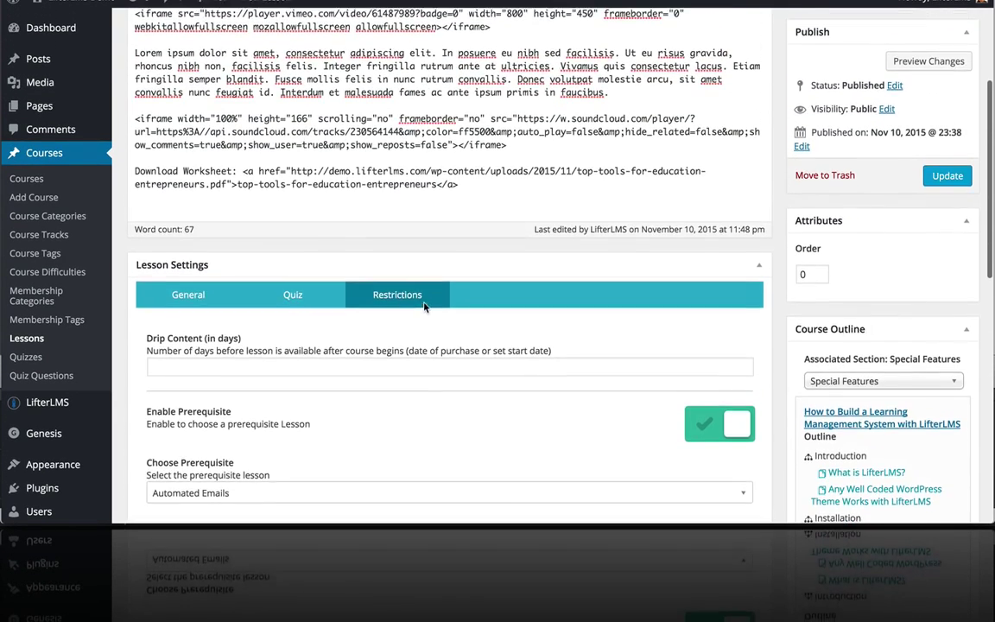
{"action": "scroll", "coordinate": [604, 429], "scroll_direction": "down", "scroll_amount": 8}
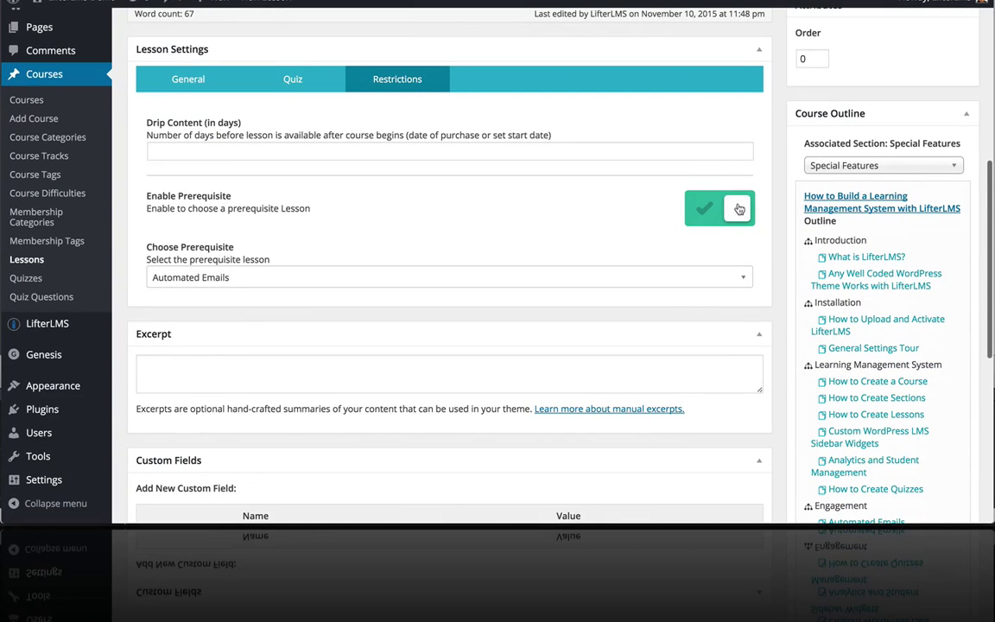
{"action": "left_click", "coordinate": [740, 203]}
{"action": "scroll", "coordinate": [661, 158], "scroll_direction": "up", "scroll_amount": 3}
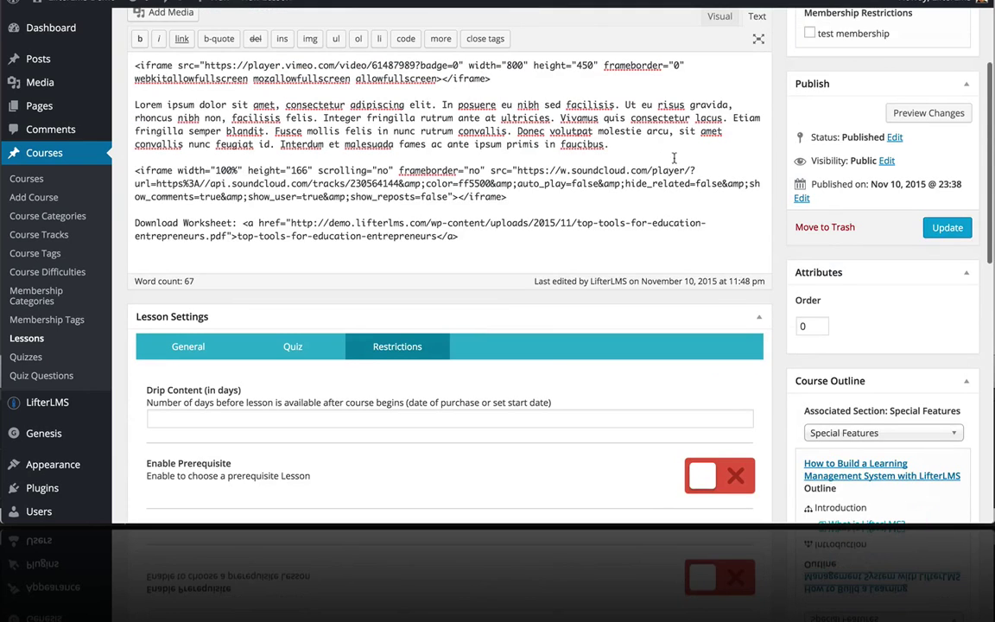
Update the Test Lesson and view its published page on the site.
{"action": "left_click", "coordinate": [947, 227]}
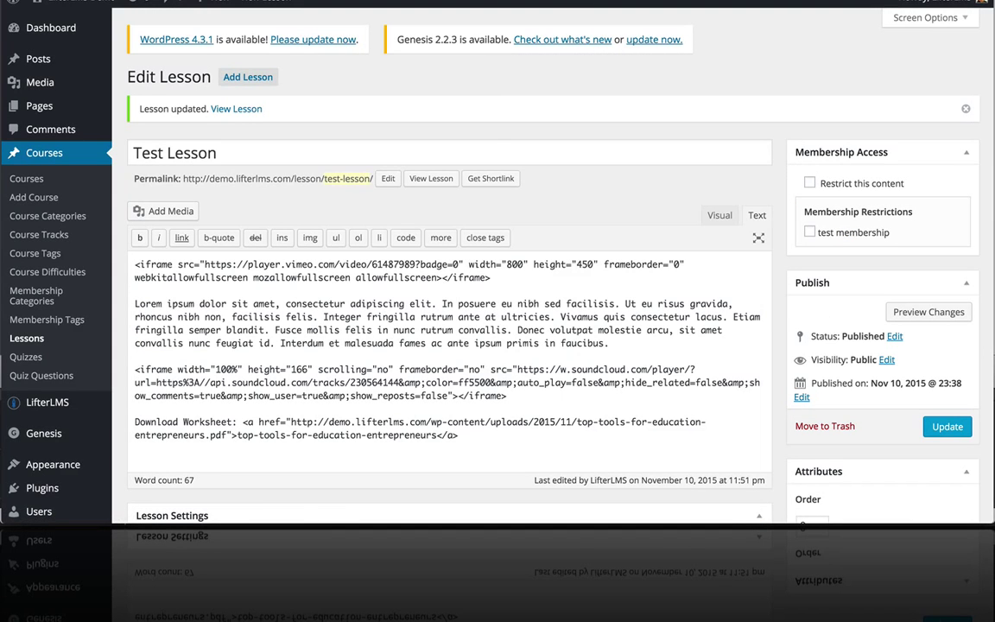
{"action": "left_click", "coordinate": [431, 179]}
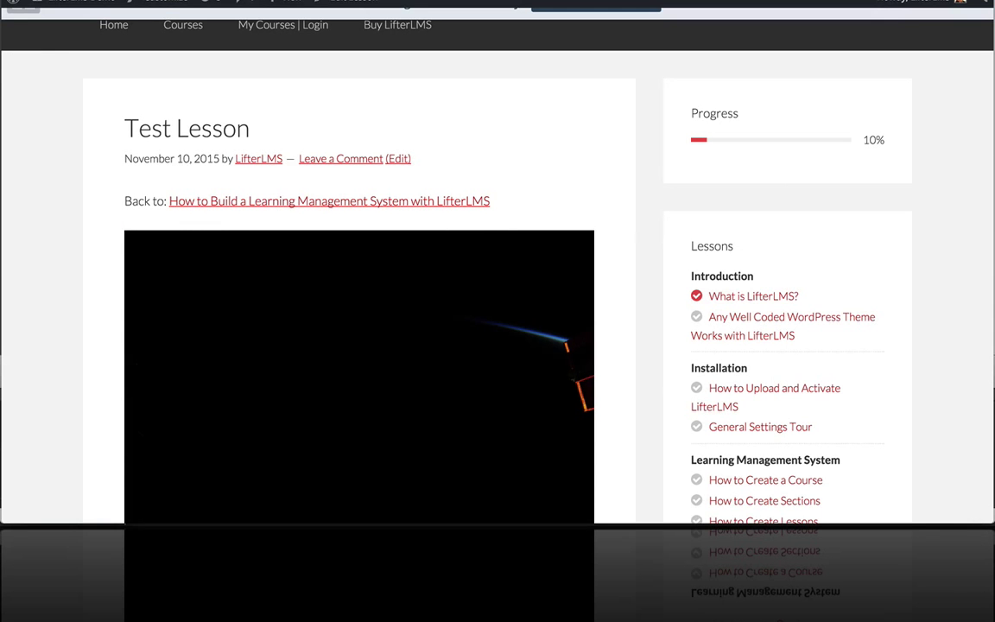
{"action": "scroll", "coordinate": [516, 136], "scroll_direction": "down", "scroll_amount": 5}
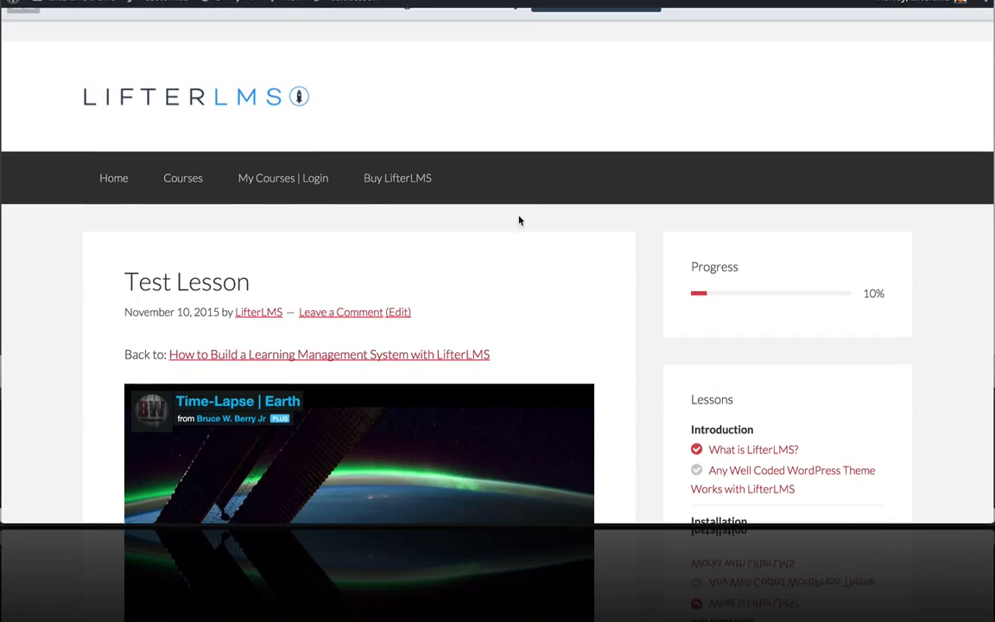
{"action": "scroll", "coordinate": [519, 218], "scroll_direction": "down", "scroll_amount": 4}
{"action": "scroll", "coordinate": [518, 221], "scroll_direction": "down", "scroll_amount": 5}
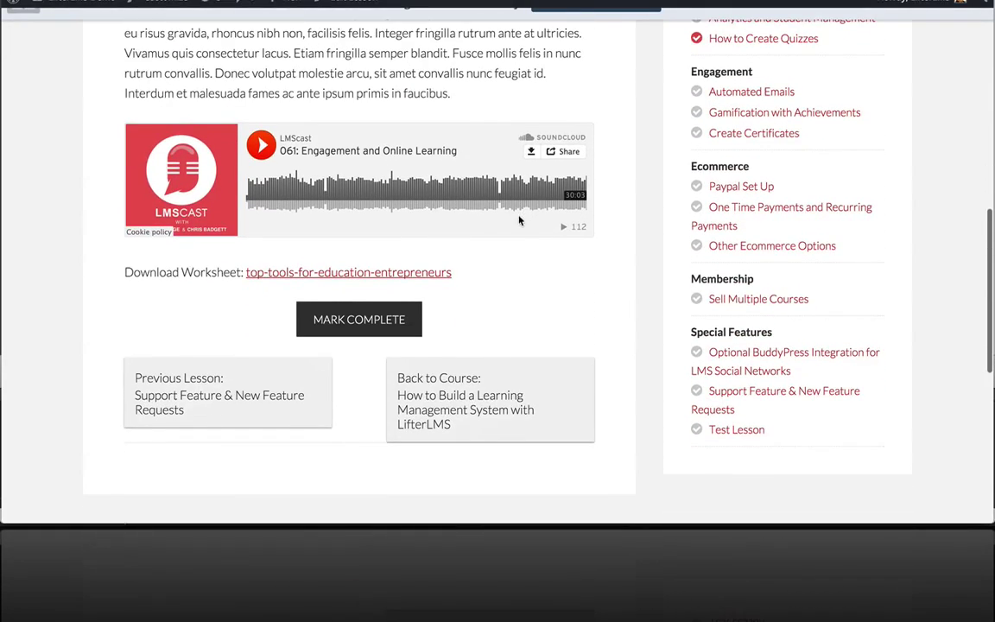
{"action": "scroll", "coordinate": [481, 223], "scroll_direction": "down", "scroll_amount": 1}
{"action": "scroll", "coordinate": [481, 223], "scroll_direction": "up", "scroll_amount": 3}
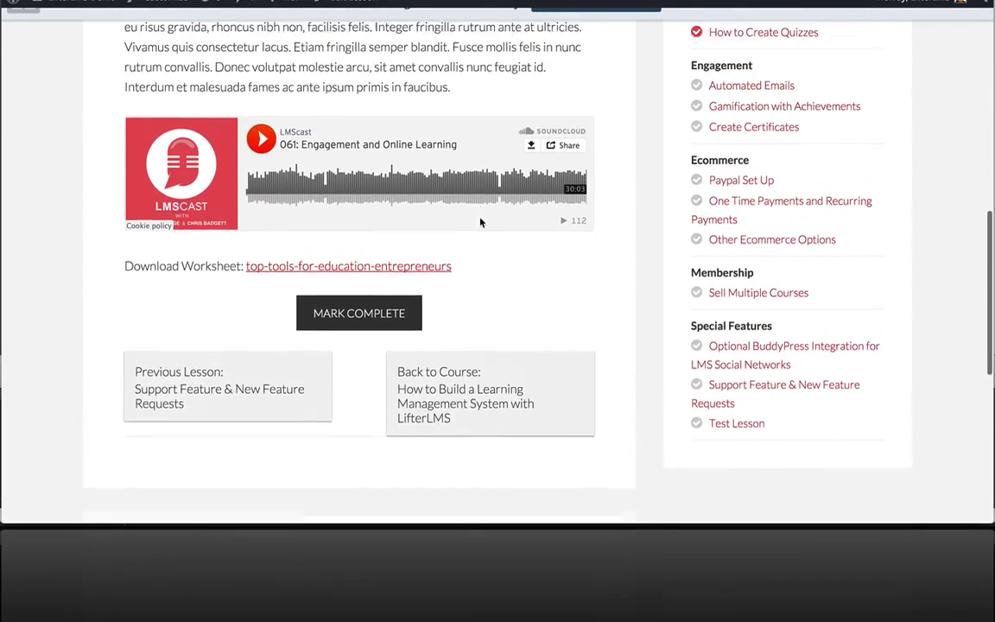
{"action": "scroll", "coordinate": [481, 223], "scroll_direction": "up", "scroll_amount": 6}
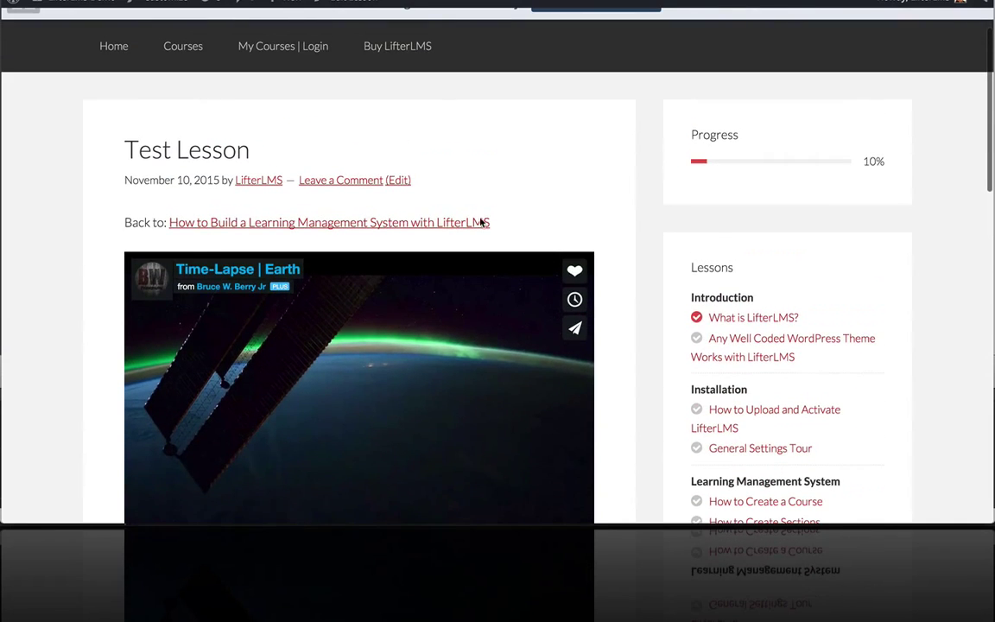
Return to the course page and open the Test Lesson marked FREE in its lesson list.
{"action": "left_click", "coordinate": [223, 226]}
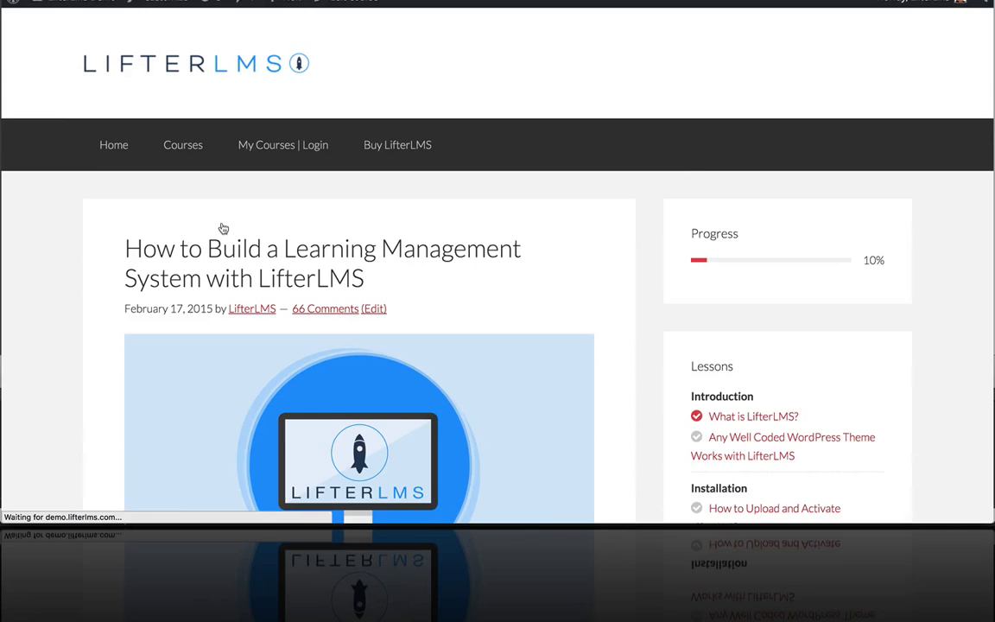
{"action": "scroll", "coordinate": [223, 228], "scroll_direction": "down", "scroll_amount": 3}
{"action": "scroll", "coordinate": [223, 228], "scroll_direction": "down", "scroll_amount": 12}
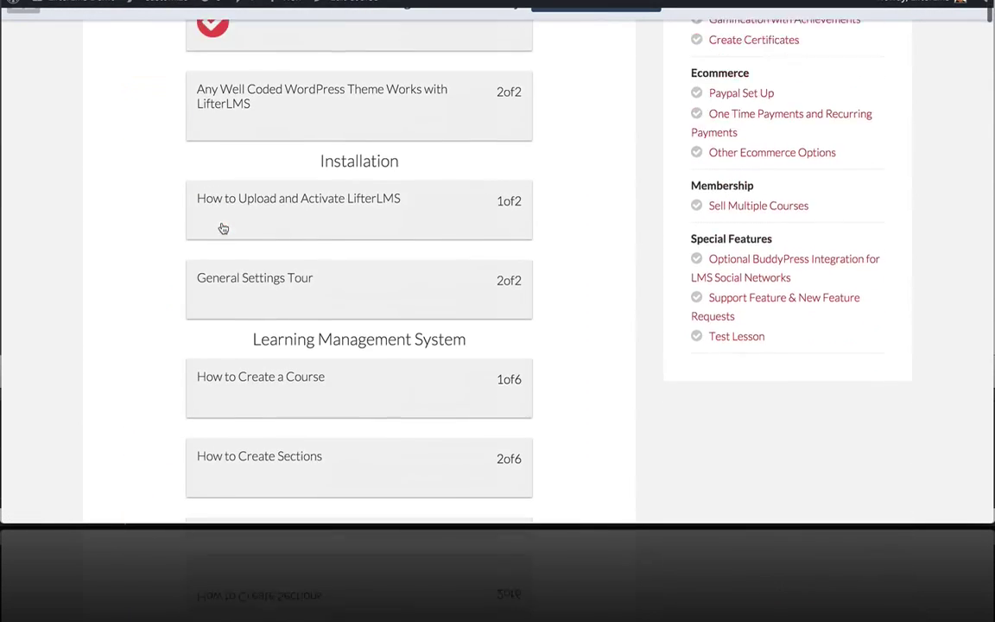
{"action": "scroll", "coordinate": [223, 228], "scroll_direction": "down", "scroll_amount": 10}
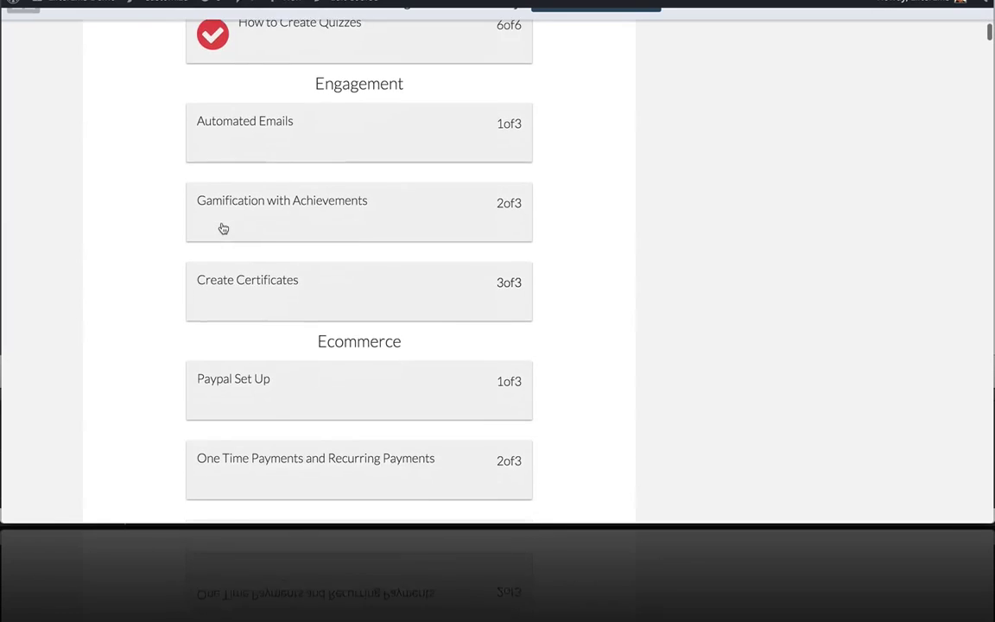
{"action": "scroll", "coordinate": [223, 228], "scroll_direction": "down", "scroll_amount": 3}
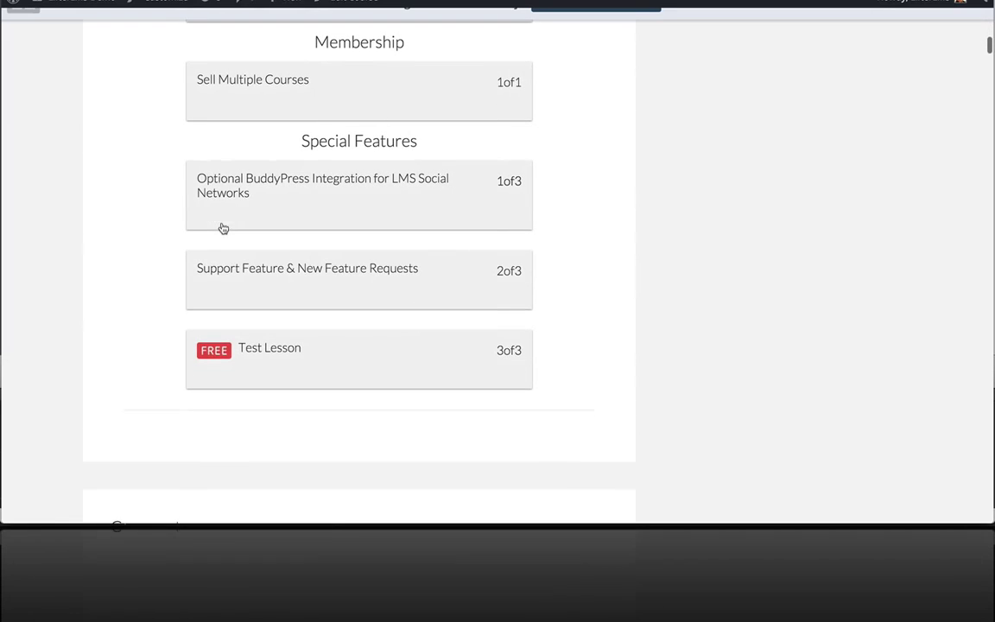
{"action": "left_click", "coordinate": [311, 363]}
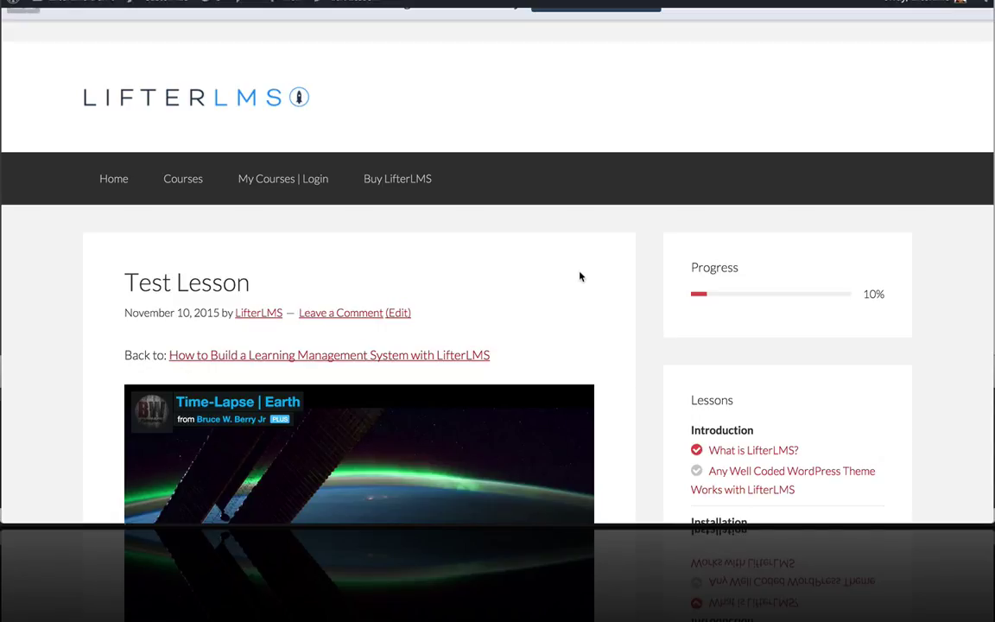
{"action": "scroll", "coordinate": [581, 277], "scroll_direction": "down", "scroll_amount": 10}
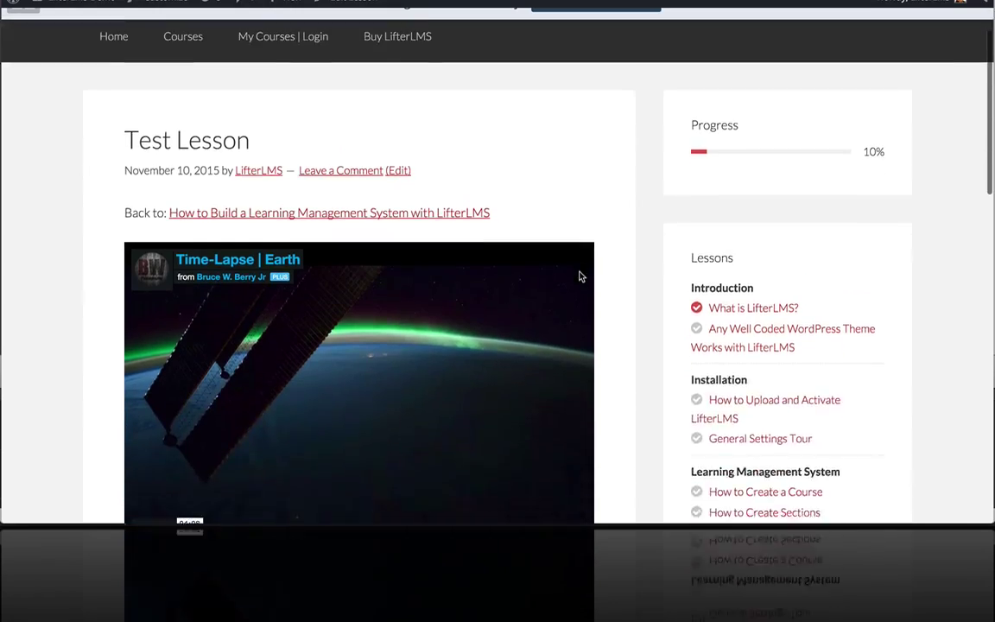
{"action": "scroll", "coordinate": [580, 277], "scroll_direction": "down", "scroll_amount": 3}
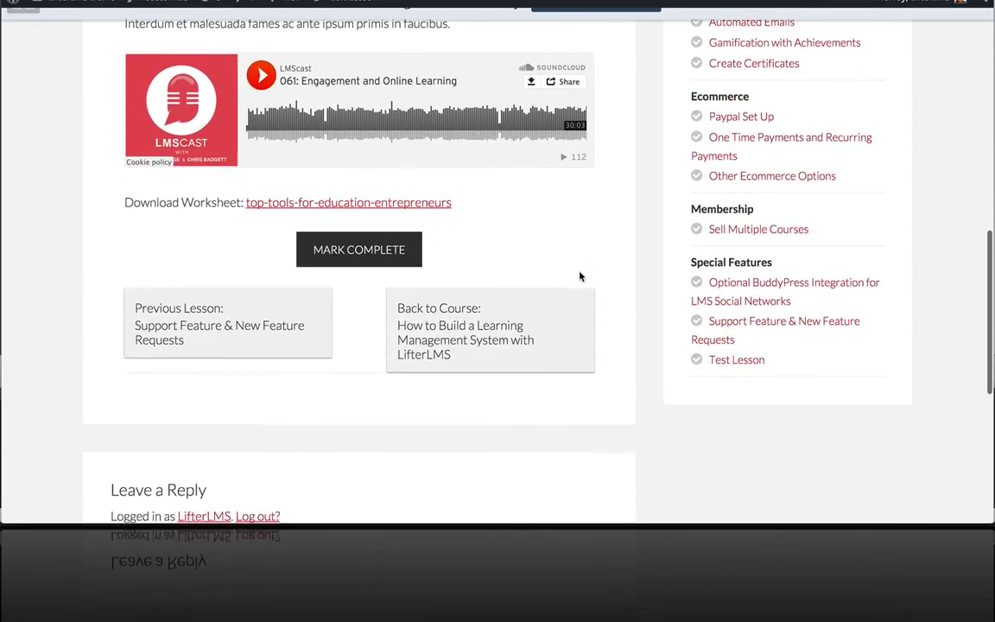
{"action": "scroll", "coordinate": [580, 276], "scroll_direction": "up", "scroll_amount": 4}
{"action": "scroll", "coordinate": [581, 277], "scroll_direction": "up", "scroll_amount": 6}
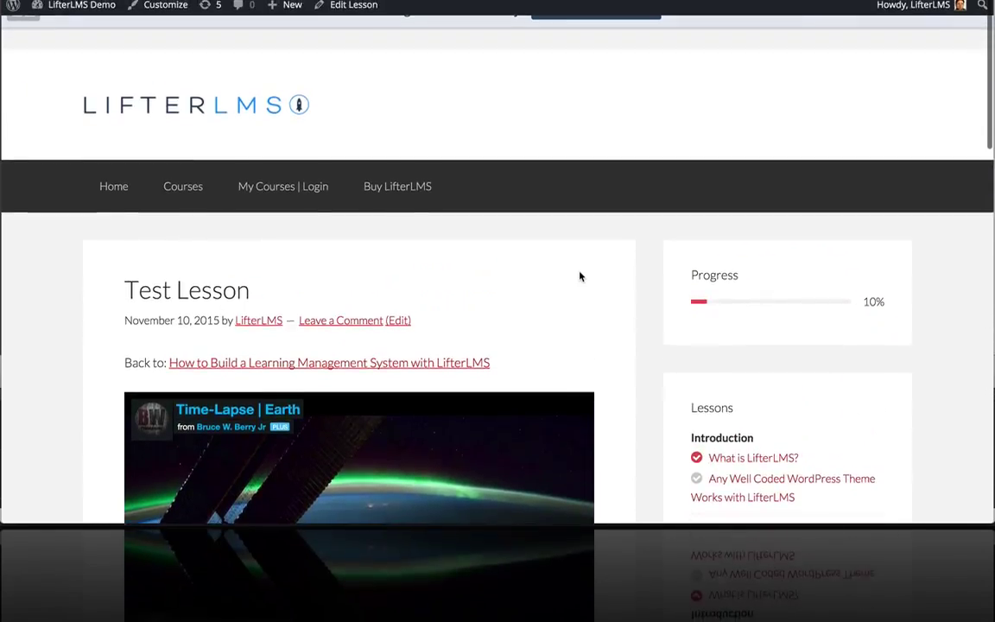